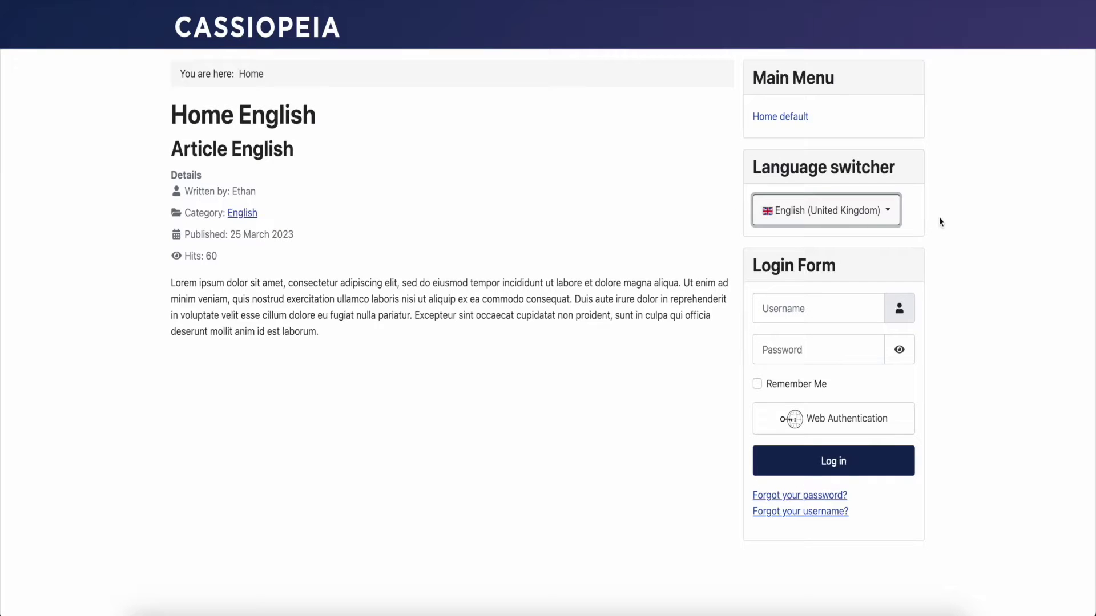
Step: Switch the frontend to Français, then back to English, with the language switcher dropdown
{"action": "left_click", "coordinate": [888, 211]}
{"action": "left_click", "coordinate": [837, 252]}
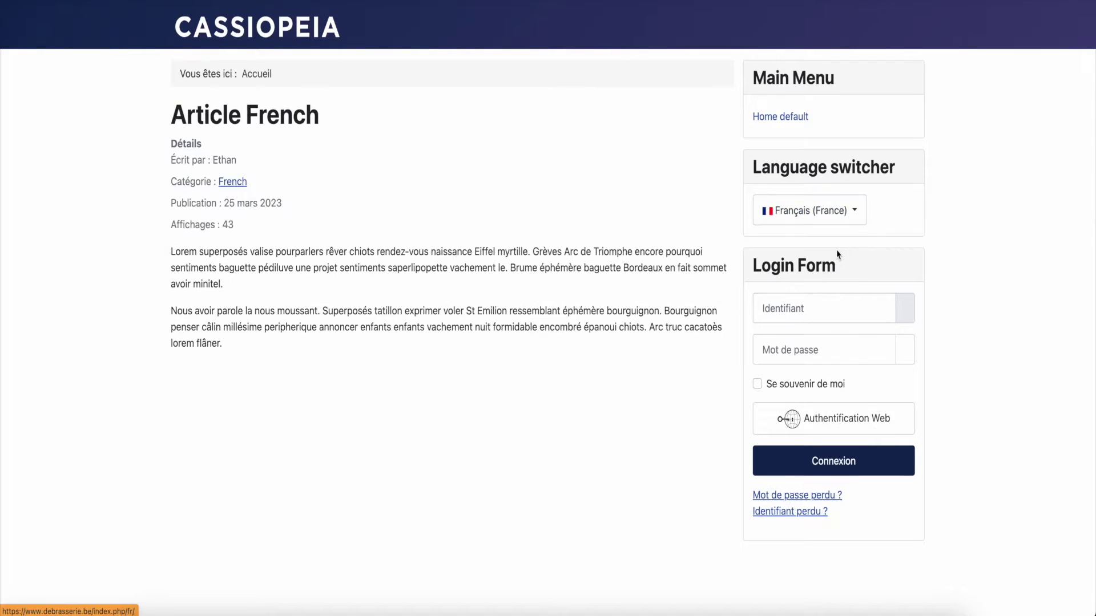
{"action": "left_click", "coordinate": [854, 215]}
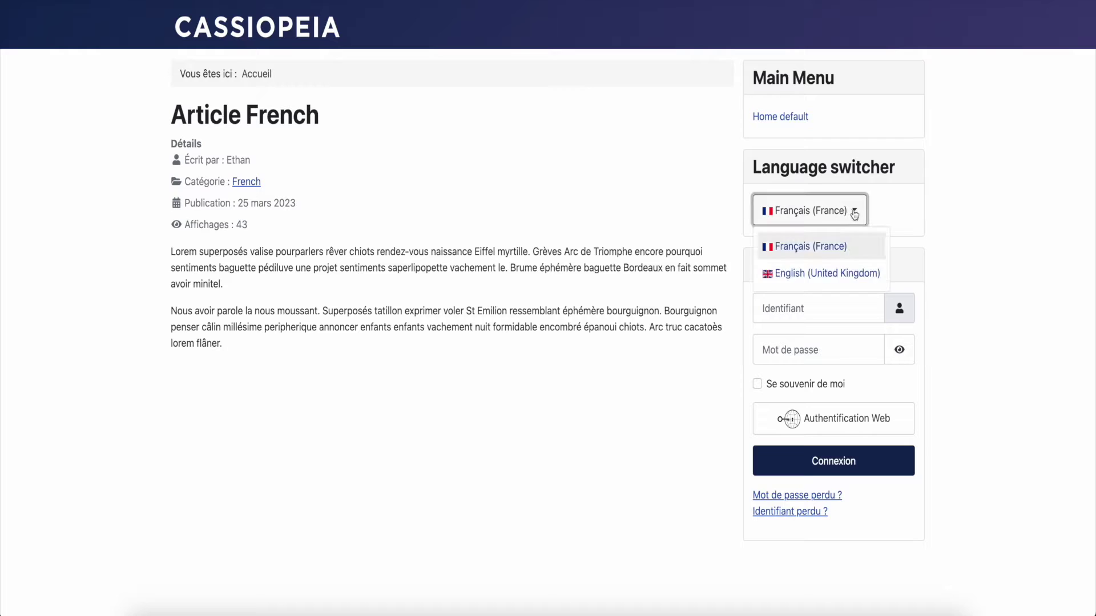
{"action": "left_click", "coordinate": [839, 271]}
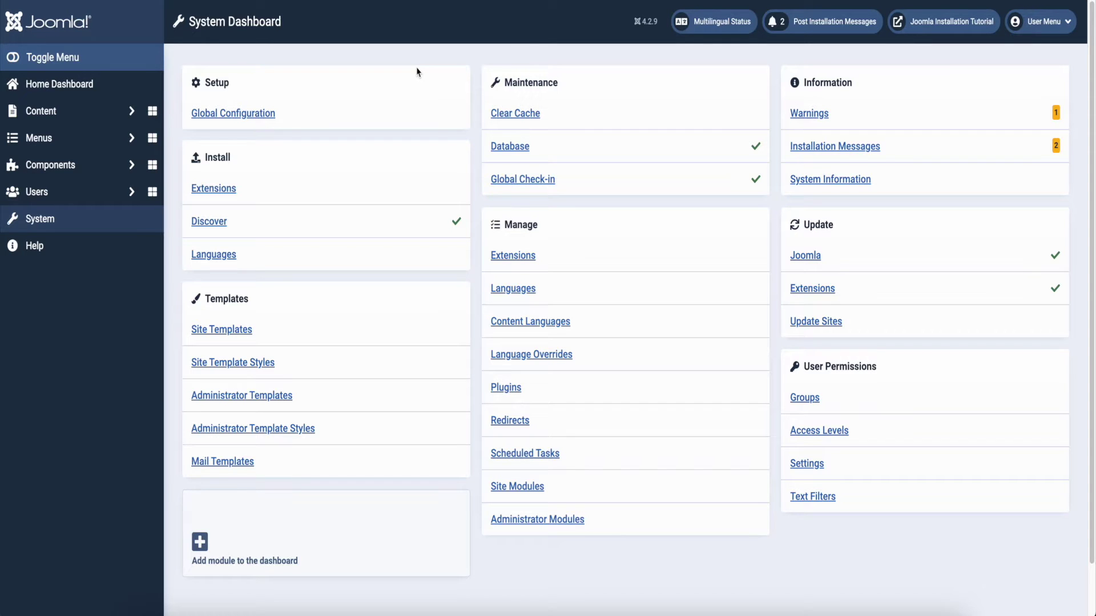
{"action": "left_click", "coordinate": [511, 288]}
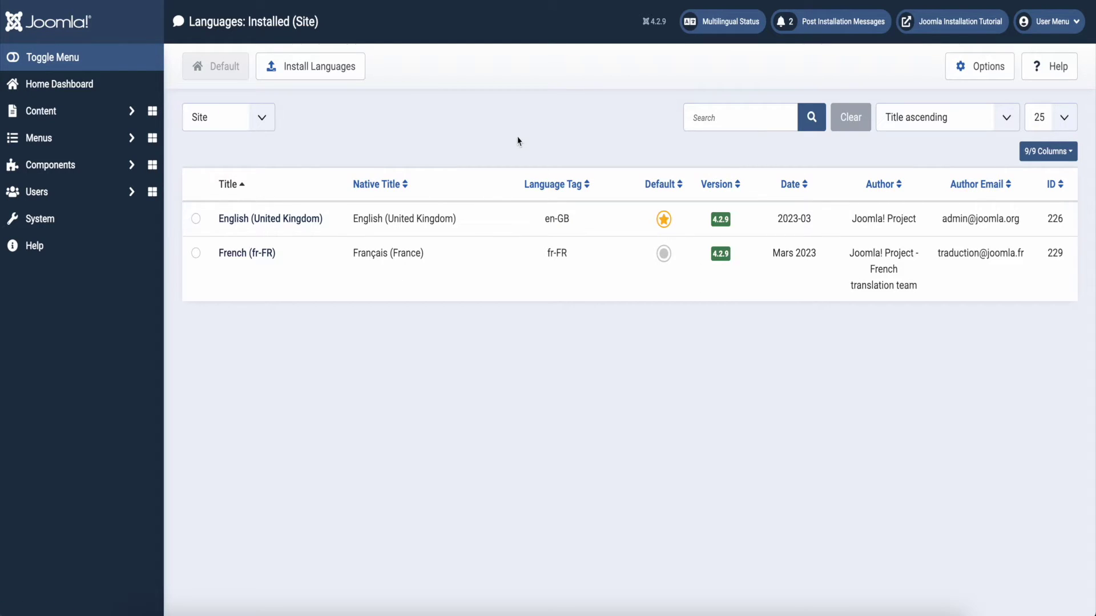
{"action": "left_click", "coordinate": [29, 223]}
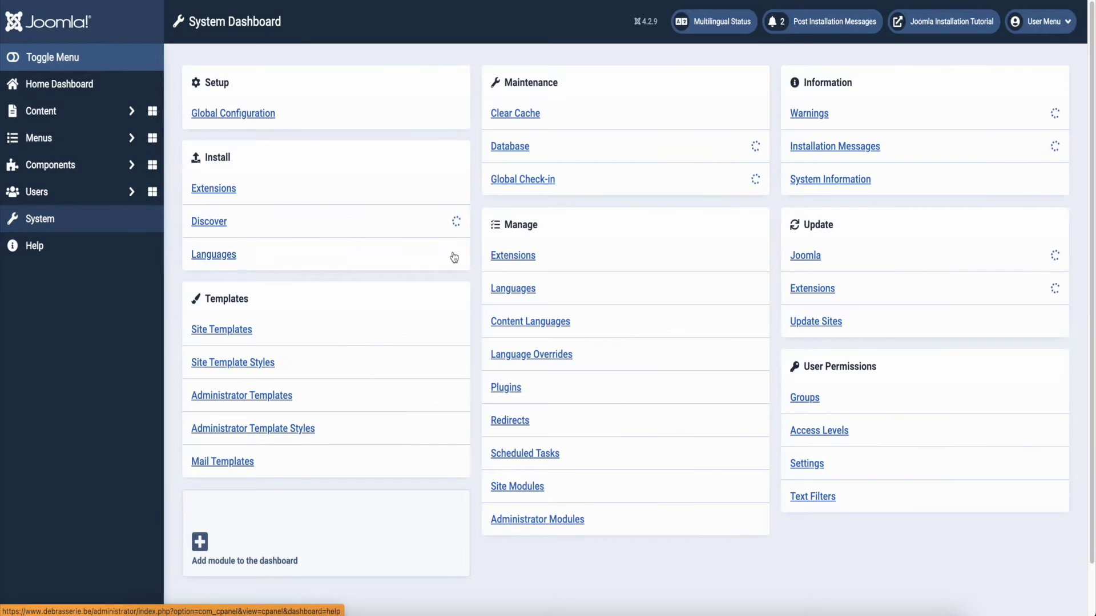
{"action": "left_click", "coordinate": [531, 322]}
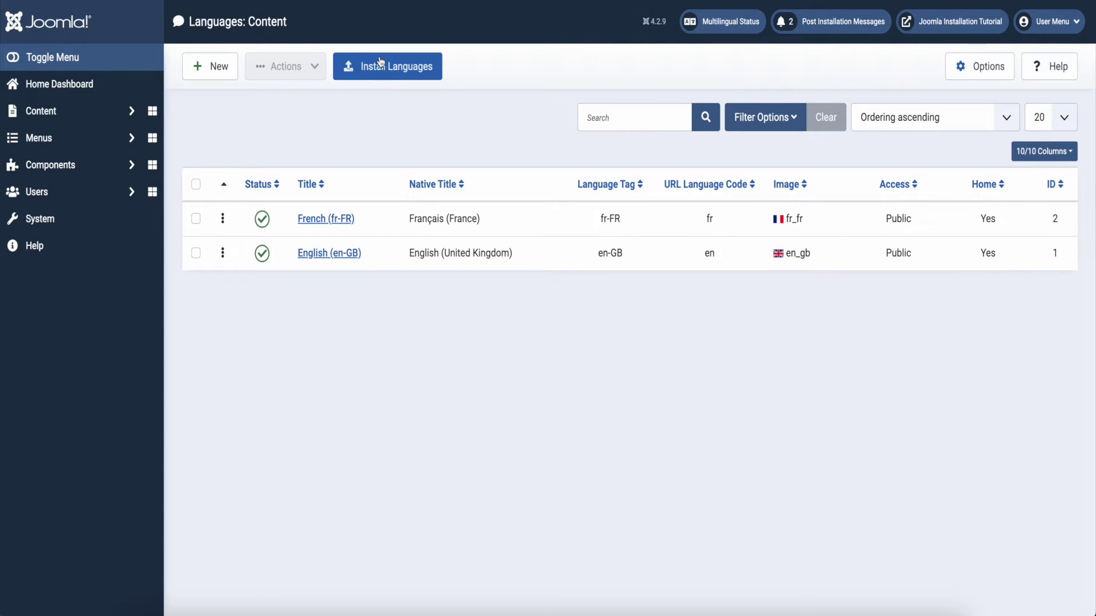
{"action": "left_click", "coordinate": [421, 78]}
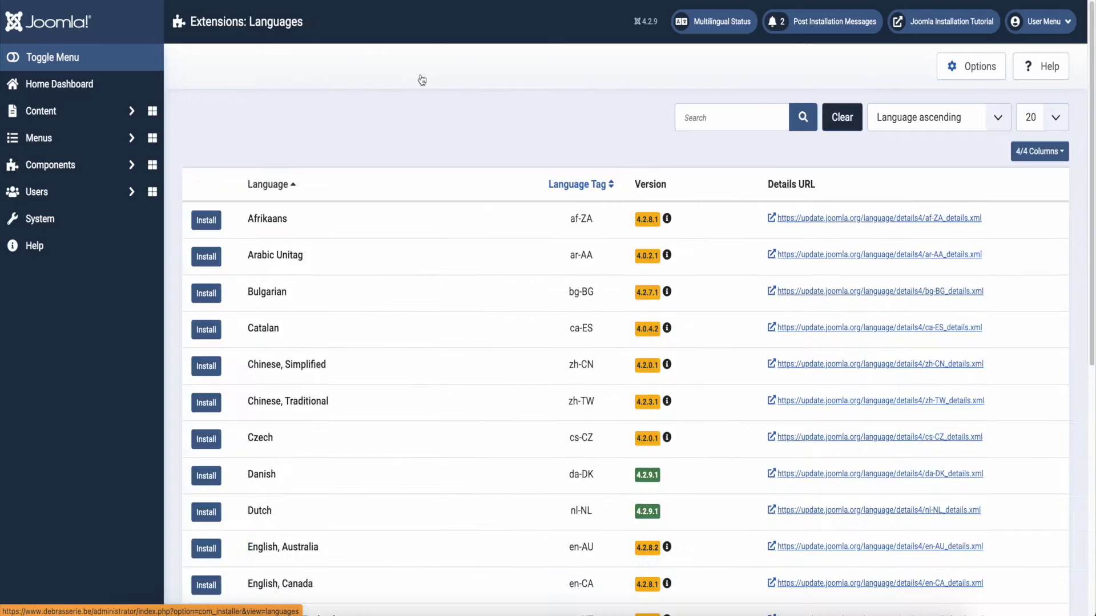
{"action": "scroll", "coordinate": [382, 451], "scroll_direction": "down", "scroll_amount": 2}
{"action": "scroll", "coordinate": [390, 465], "scroll_direction": "down", "scroll_amount": 1}
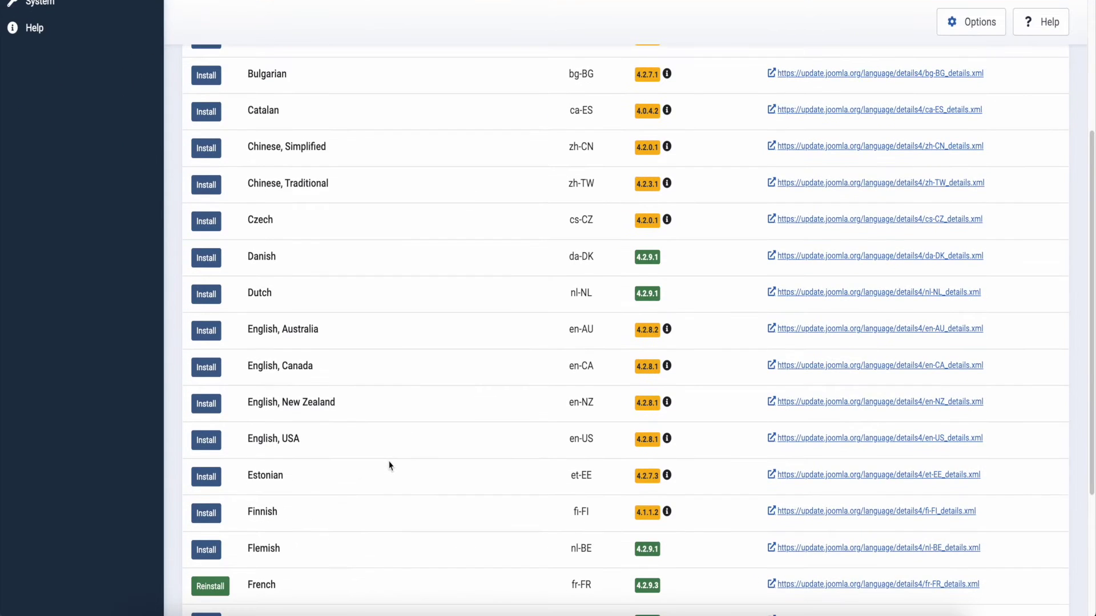
{"action": "scroll", "coordinate": [389, 465], "scroll_direction": "up", "scroll_amount": 3}
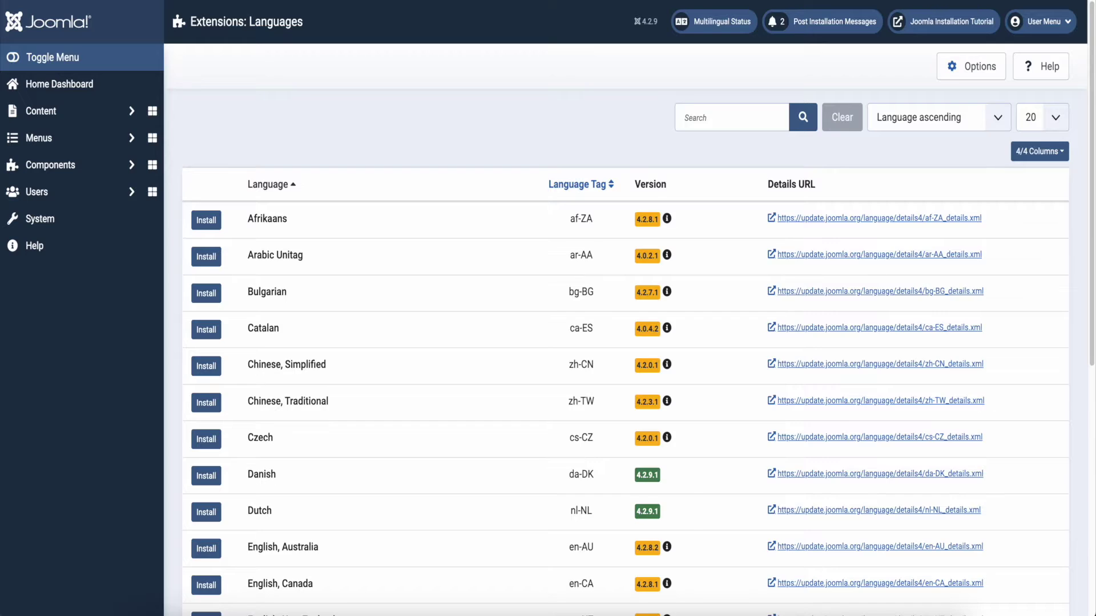
{"action": "key", "text": "alt+Left"}
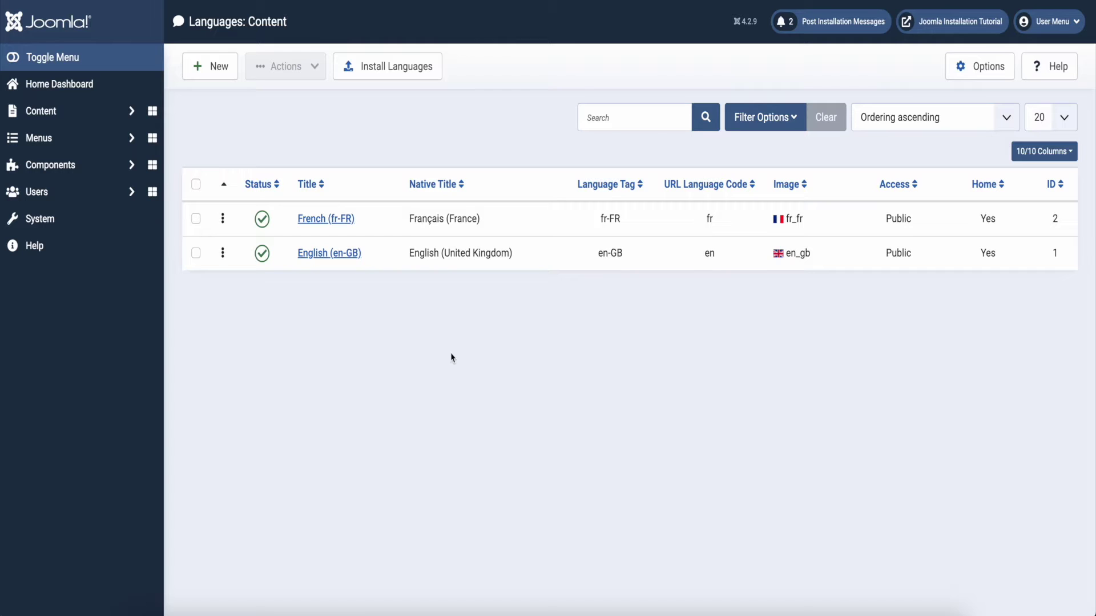
Step: Filter the Plugins list by the search word 'language'
{"action": "left_click", "coordinate": [43, 219]}
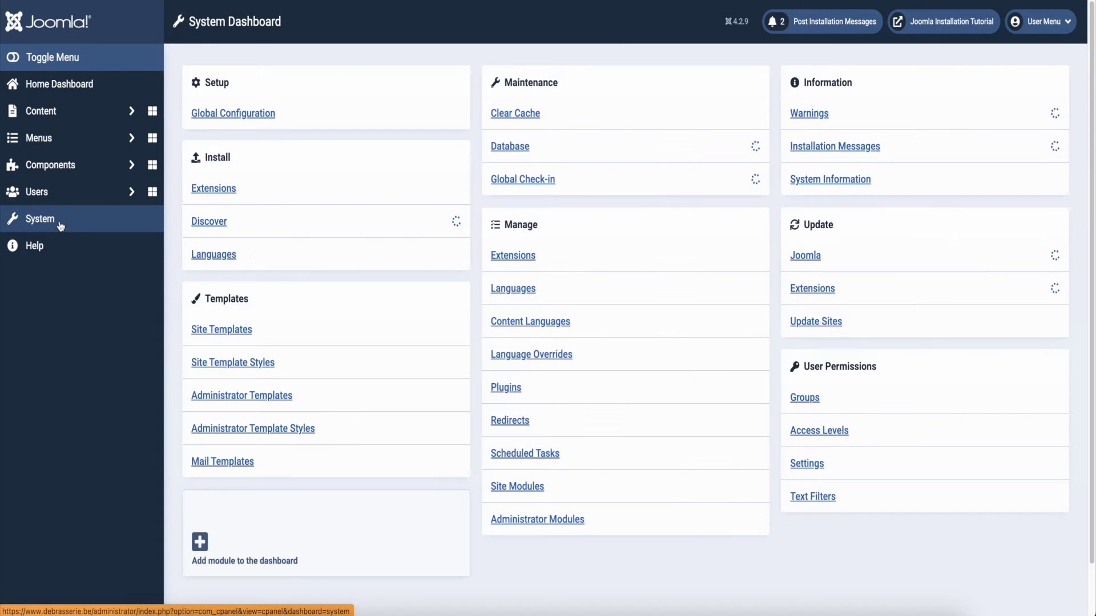
{"action": "left_click", "coordinate": [502, 387]}
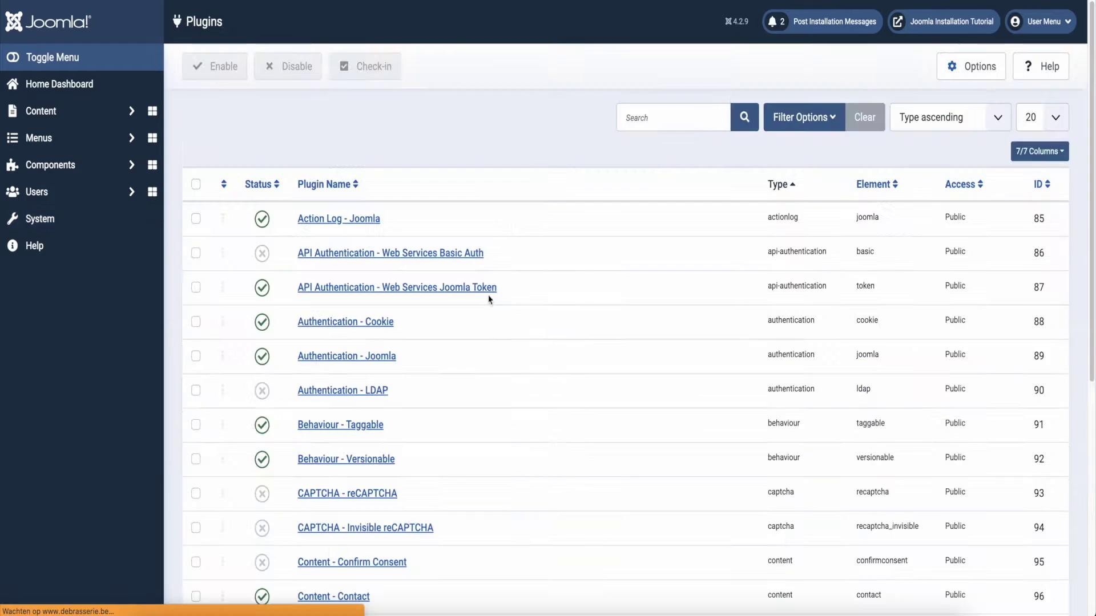
{"action": "left_click", "coordinate": [662, 120]}
{"action": "type", "text": "Lan"}
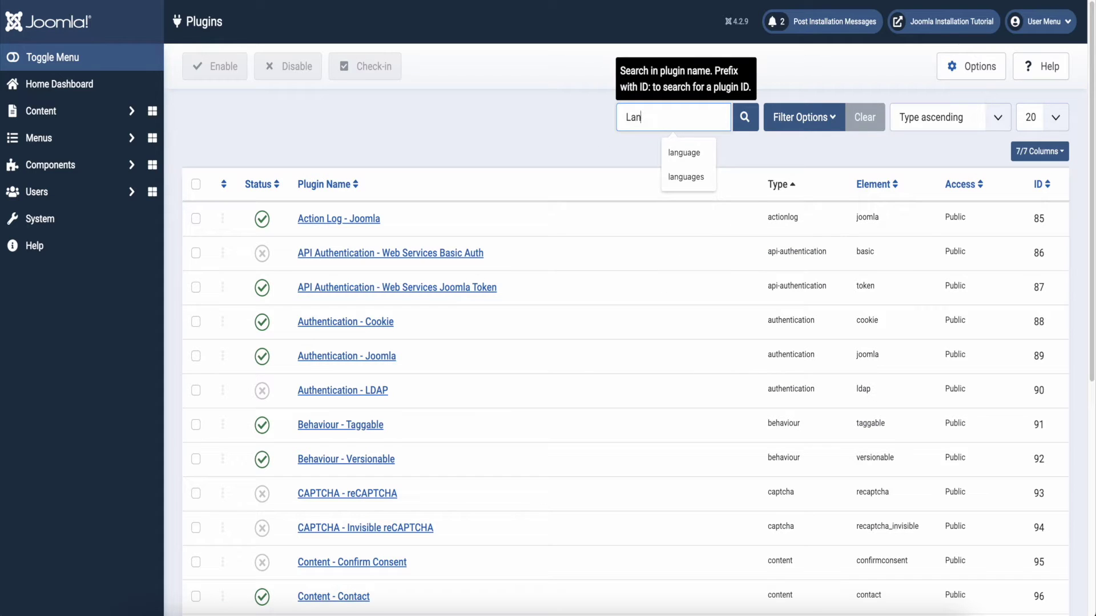
{"action": "type", "text": "g"}
{"action": "key", "text": "Down"}
{"action": "key", "text": "Return"}
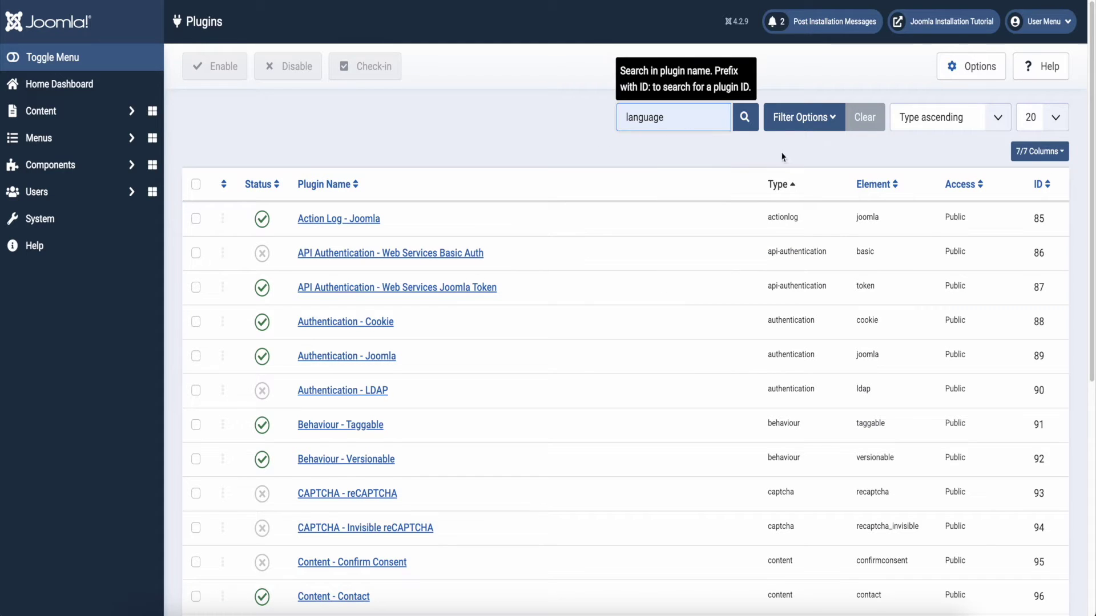
{"action": "left_click", "coordinate": [744, 117]}
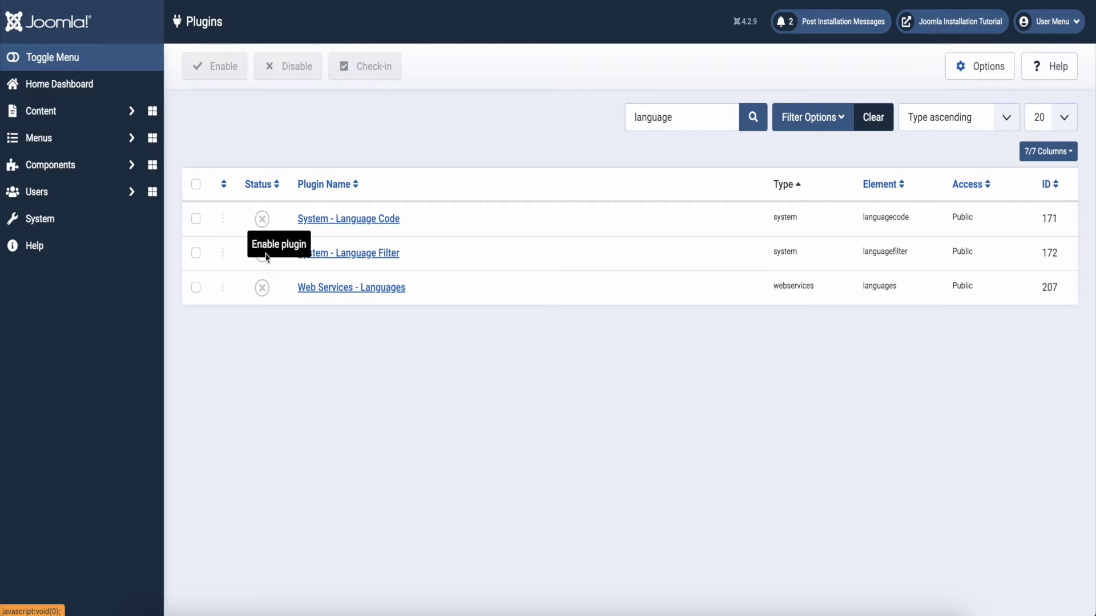
Step: Enable the System - Language Code, System - Language Filter and Web Services - Languages plugins
{"action": "left_click", "coordinate": [262, 219]}
{"action": "left_click", "coordinate": [264, 300]}
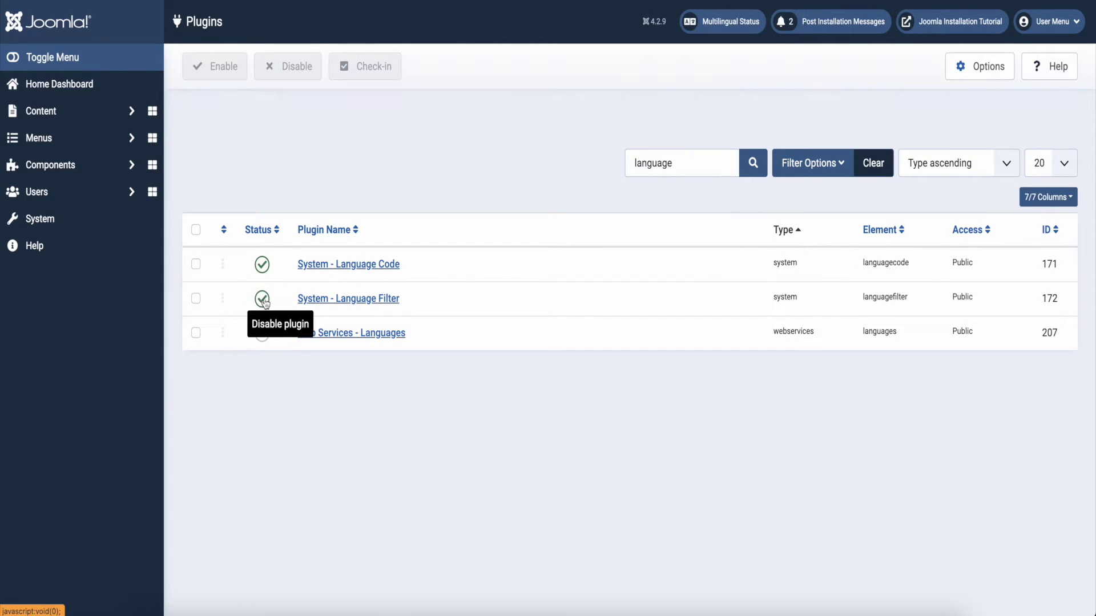
{"action": "left_click", "coordinate": [262, 333]}
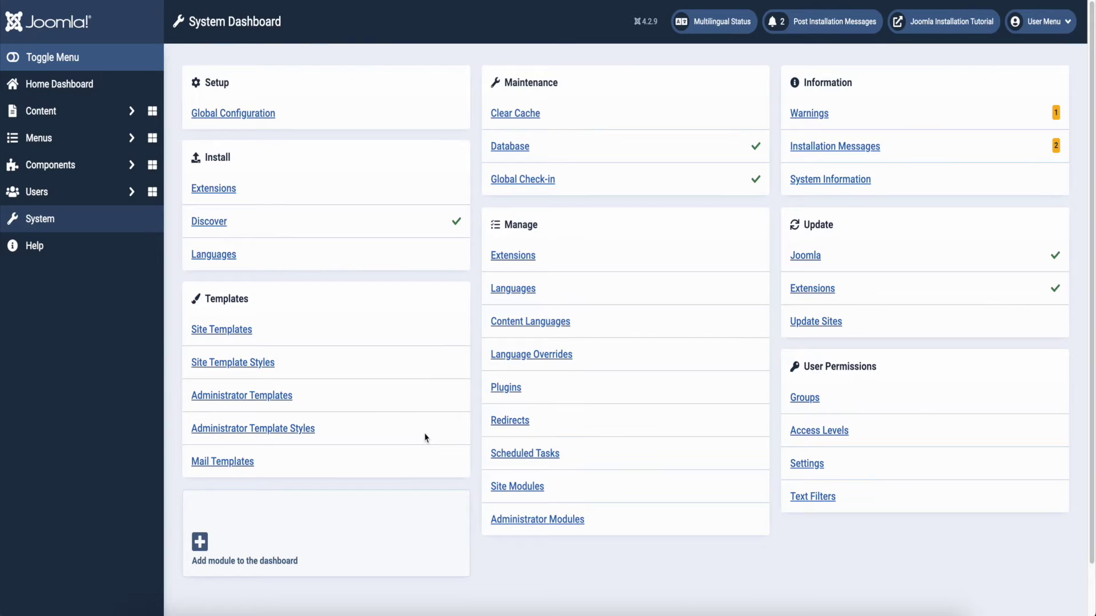
Step: Start a new site module and scroll down to the Language Switcher module type
{"action": "left_click", "coordinate": [42, 114]}
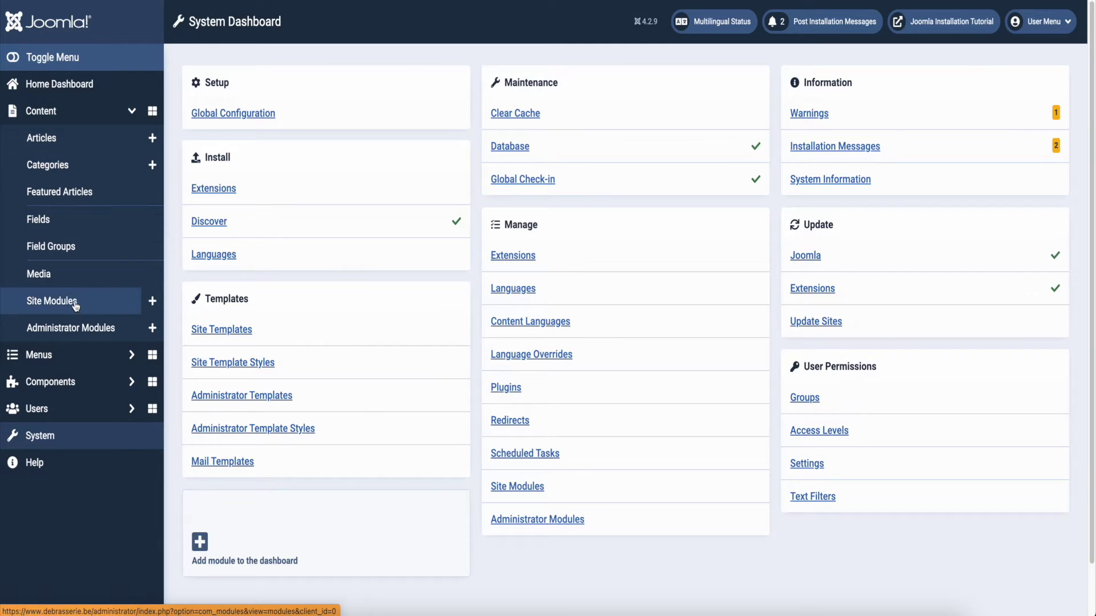
{"action": "left_click", "coordinate": [75, 302]}
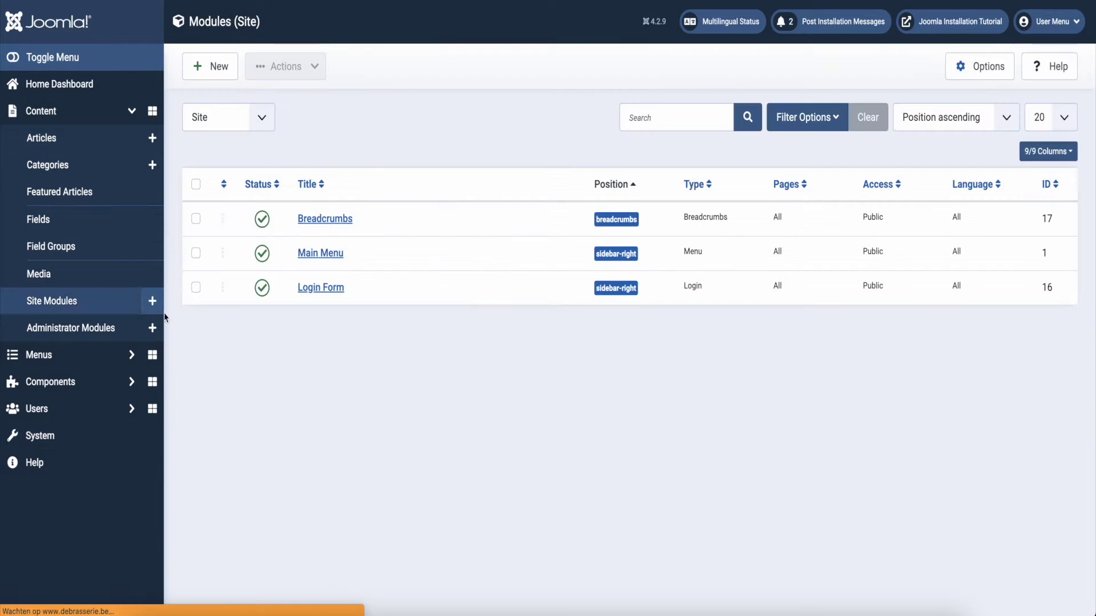
{"action": "left_click", "coordinate": [221, 69]}
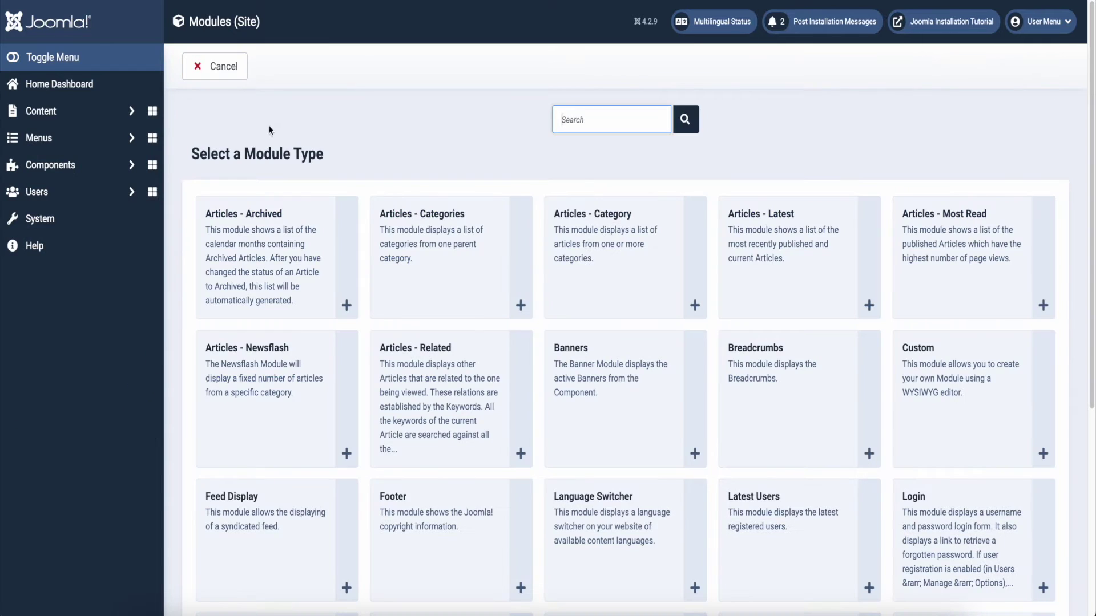
{"action": "scroll", "coordinate": [381, 326], "scroll_direction": "down", "scroll_amount": 3}
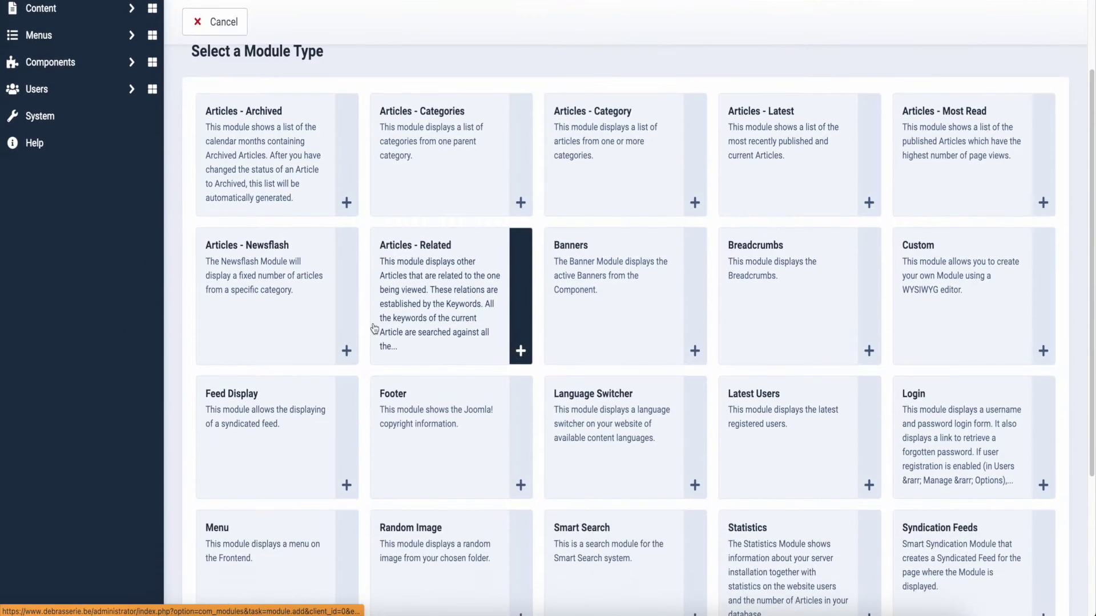
{"action": "scroll", "coordinate": [374, 329], "scroll_direction": "down", "scroll_amount": 1}
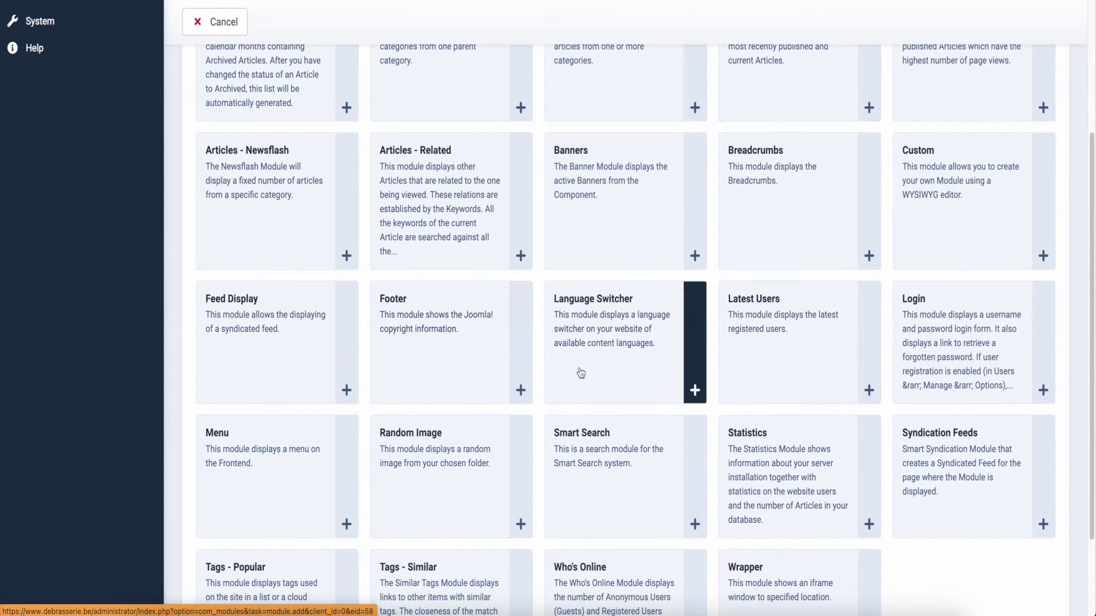
Step: Create a Language Switcher module titled 'Language switcher' in the sidebar-right position
{"action": "left_click", "coordinate": [693, 392]}
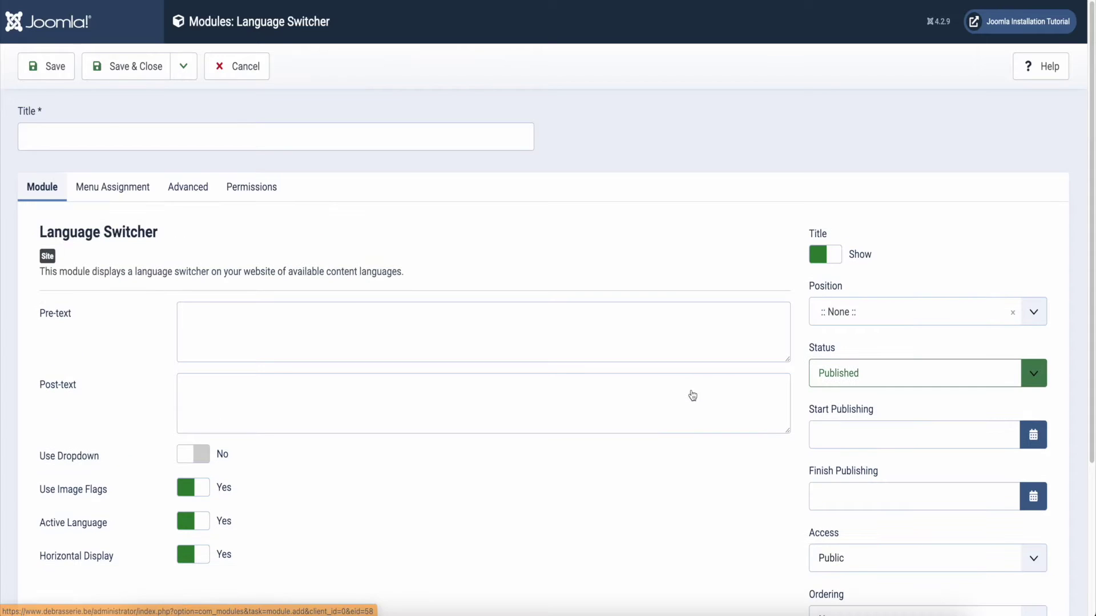
{"action": "left_click", "coordinate": [68, 128]}
{"action": "type", "text": "Language"}
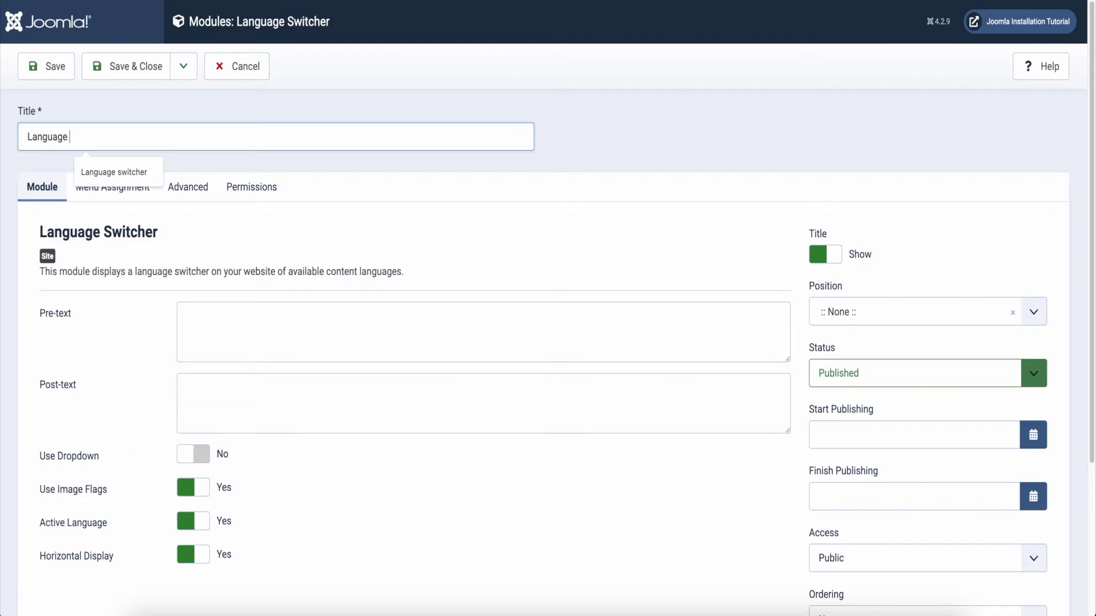
{"action": "key", "text": "Down"}
{"action": "key", "text": "Return"}
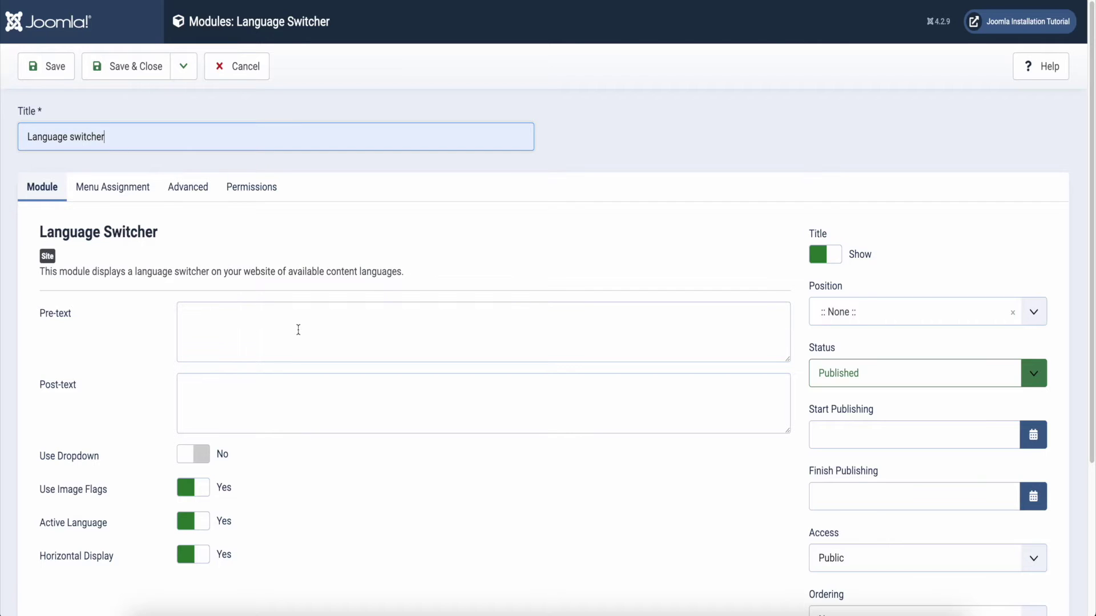
{"action": "scroll", "coordinate": [308, 286], "scroll_direction": "down", "scroll_amount": 1}
{"action": "left_click", "coordinate": [822, 256]}
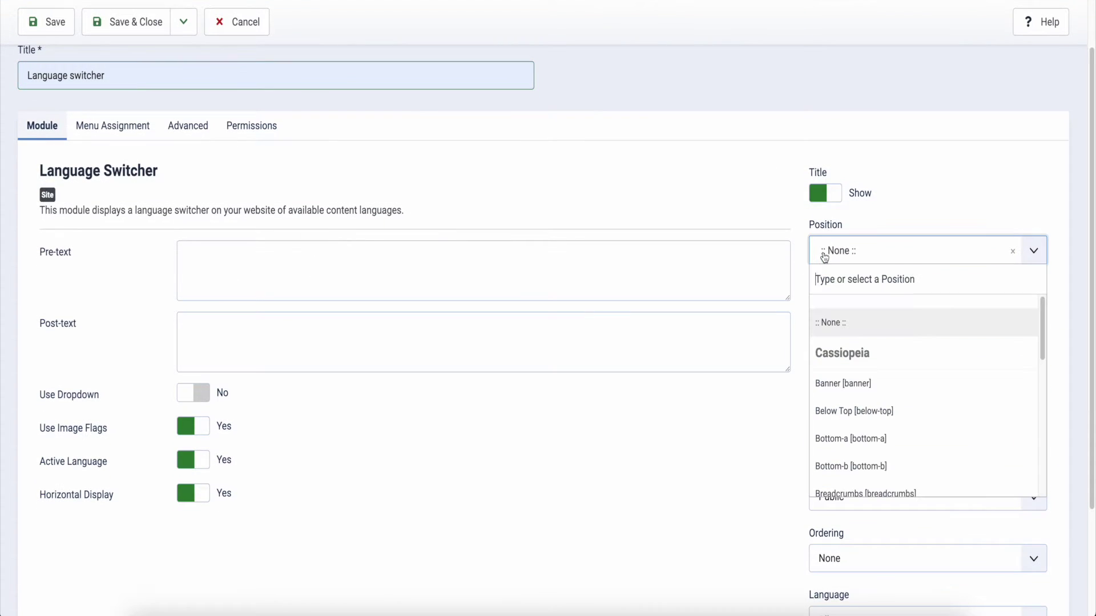
{"action": "type", "text": "sid"}
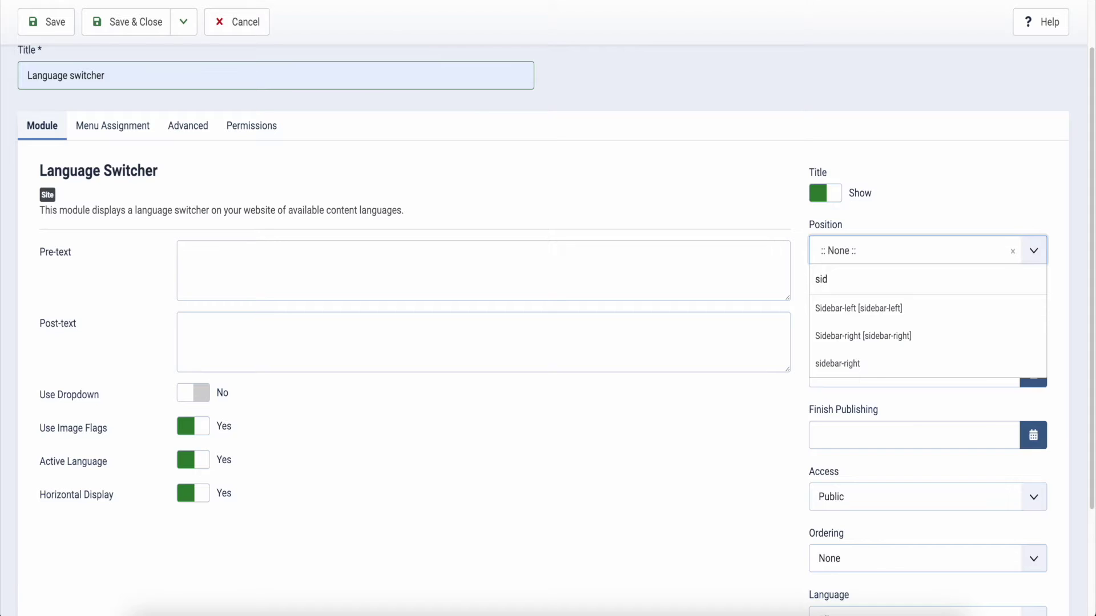
{"action": "left_click", "coordinate": [856, 342]}
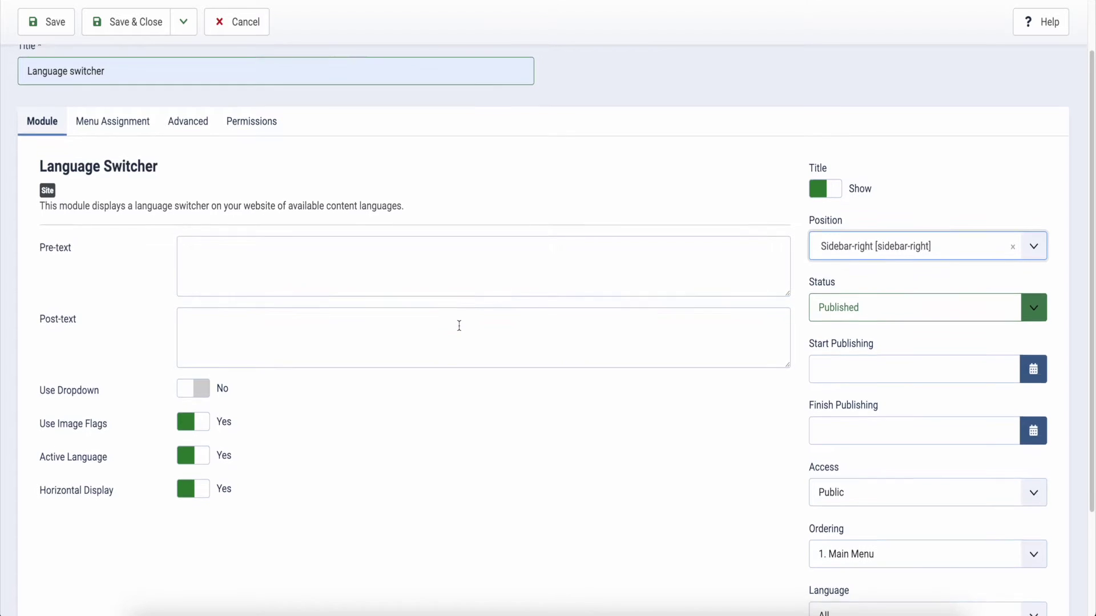
Step: Turn on Use Dropdown, confirm it shows on all pages, and save the module
{"action": "scroll", "coordinate": [459, 326], "scroll_direction": "down", "scroll_amount": 2}
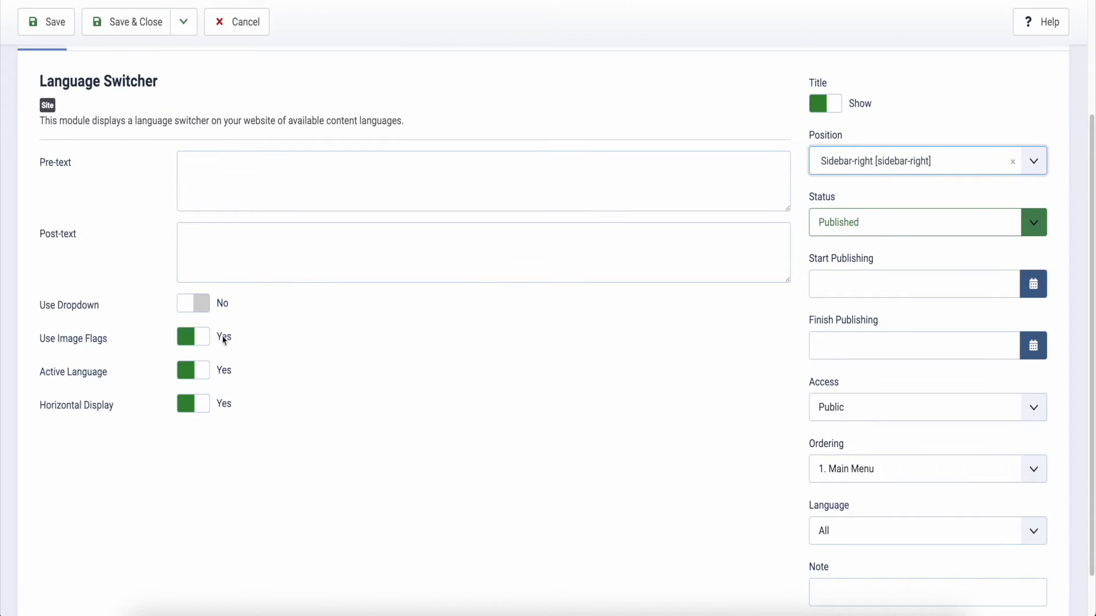
{"action": "left_click", "coordinate": [193, 303]}
{"action": "scroll", "coordinate": [328, 379], "scroll_direction": "up", "scroll_amount": 2}
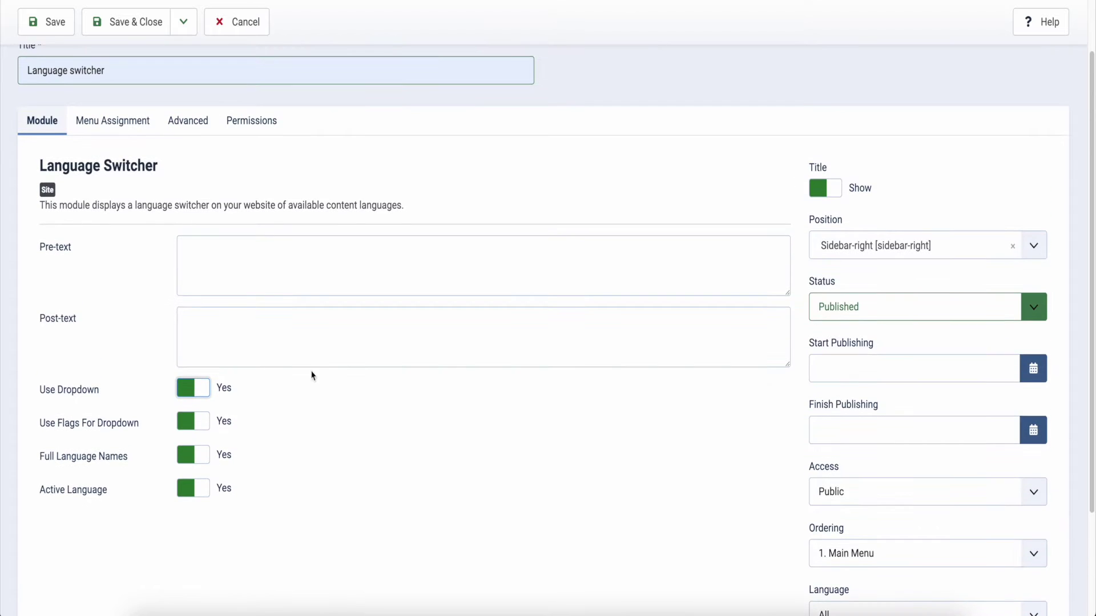
{"action": "left_click", "coordinate": [80, 121]}
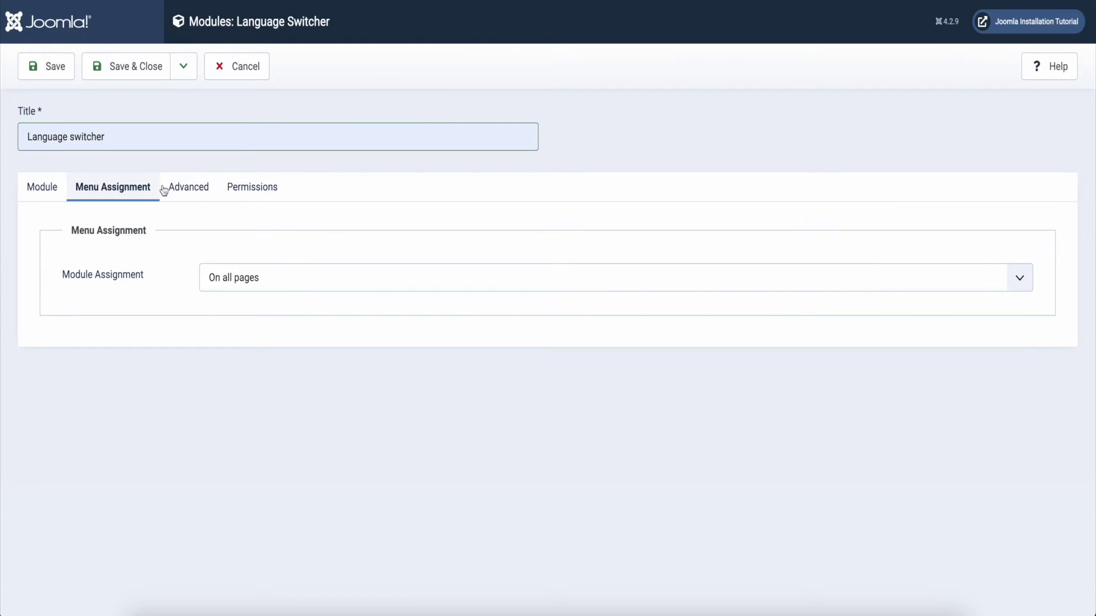
{"action": "left_click", "coordinate": [121, 70]}
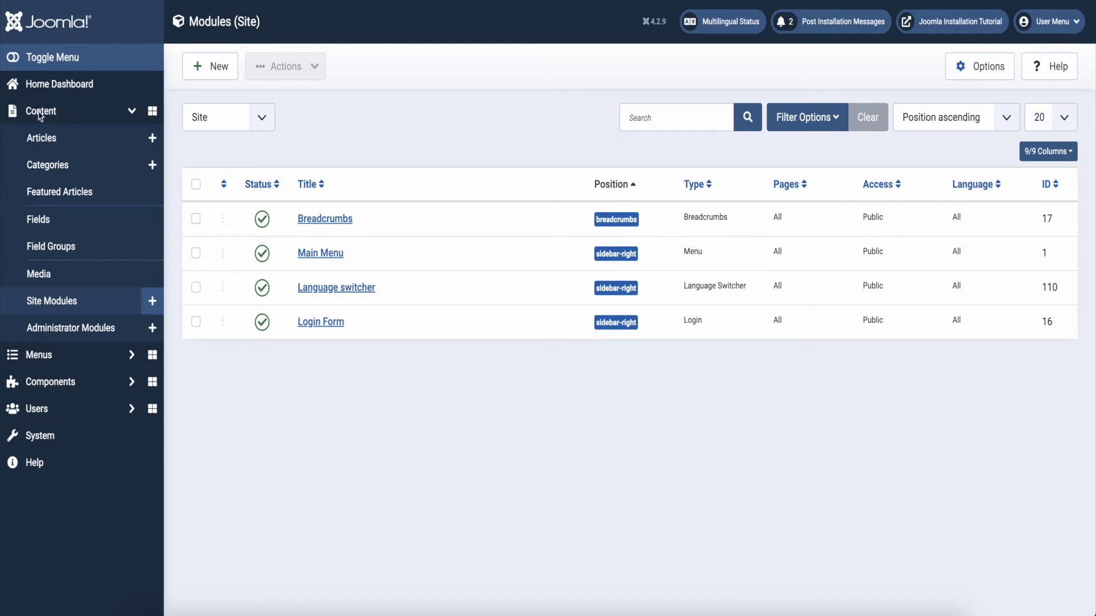
Step: Give Article English the language English (en-GB) and save it
{"action": "left_click", "coordinate": [40, 140]}
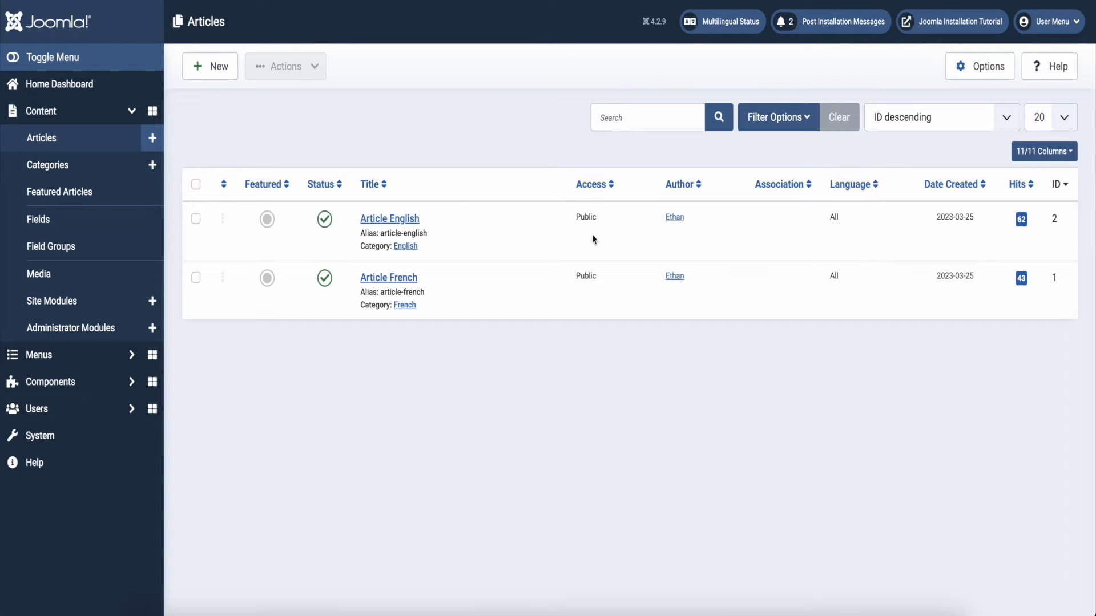
{"action": "left_click", "coordinate": [378, 220]}
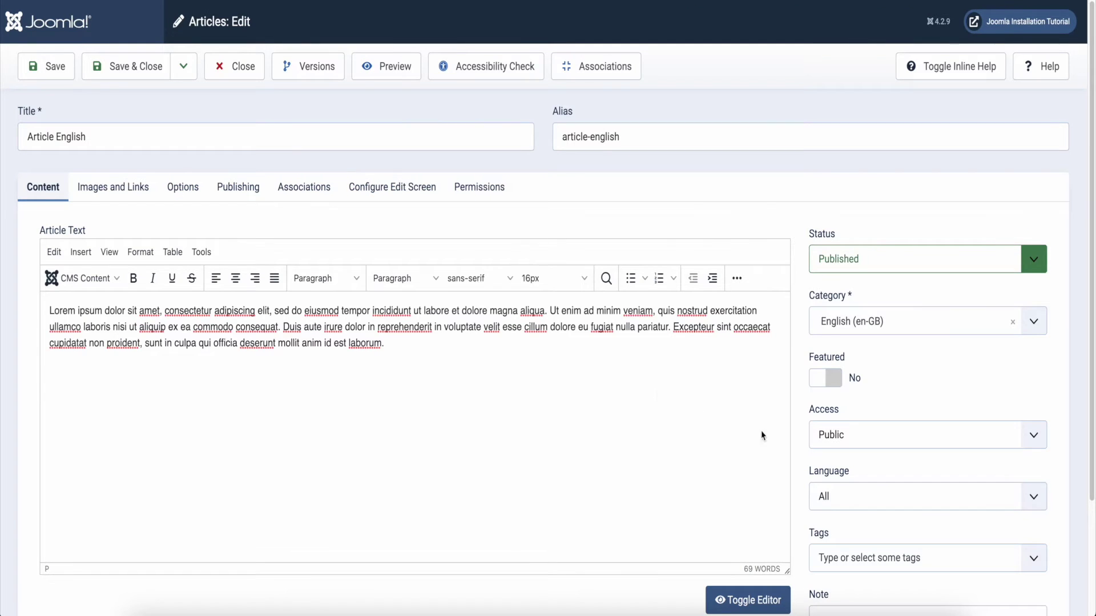
{"action": "scroll", "coordinate": [895, 472], "scroll_direction": "down", "scroll_amount": 3}
{"action": "left_click", "coordinate": [866, 360]}
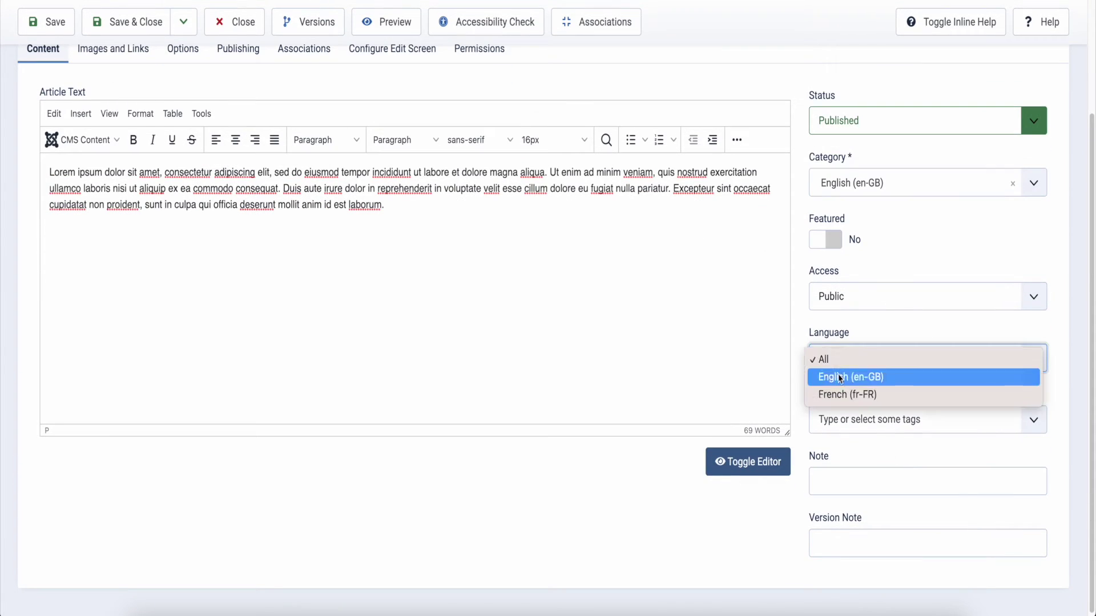
{"action": "left_click", "coordinate": [840, 378]}
{"action": "scroll", "coordinate": [524, 371], "scroll_direction": "up", "scroll_amount": 3}
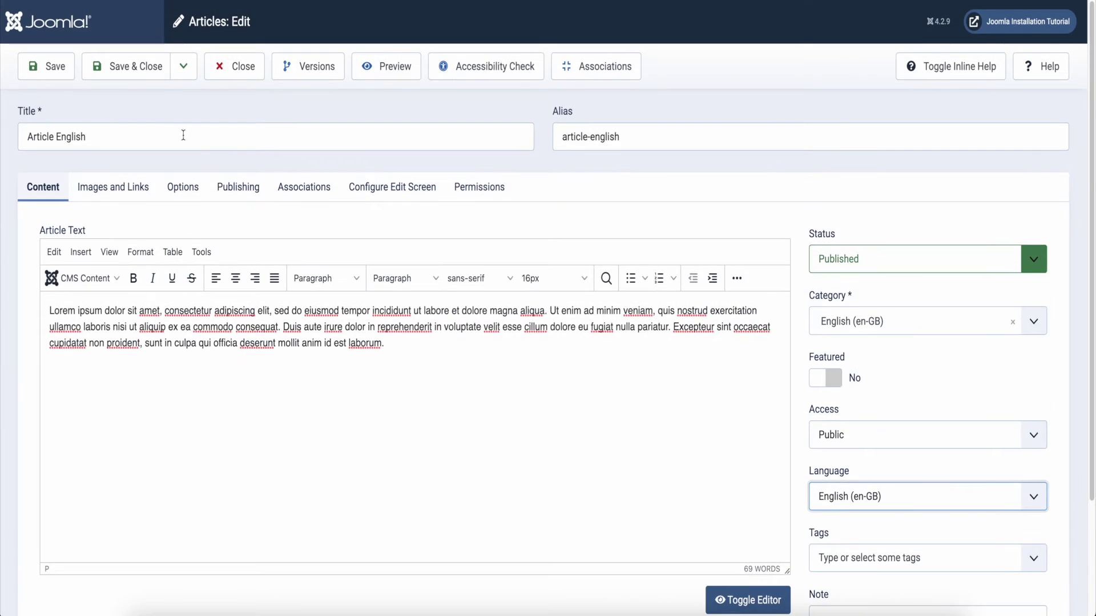
{"action": "left_click", "coordinate": [133, 76]}
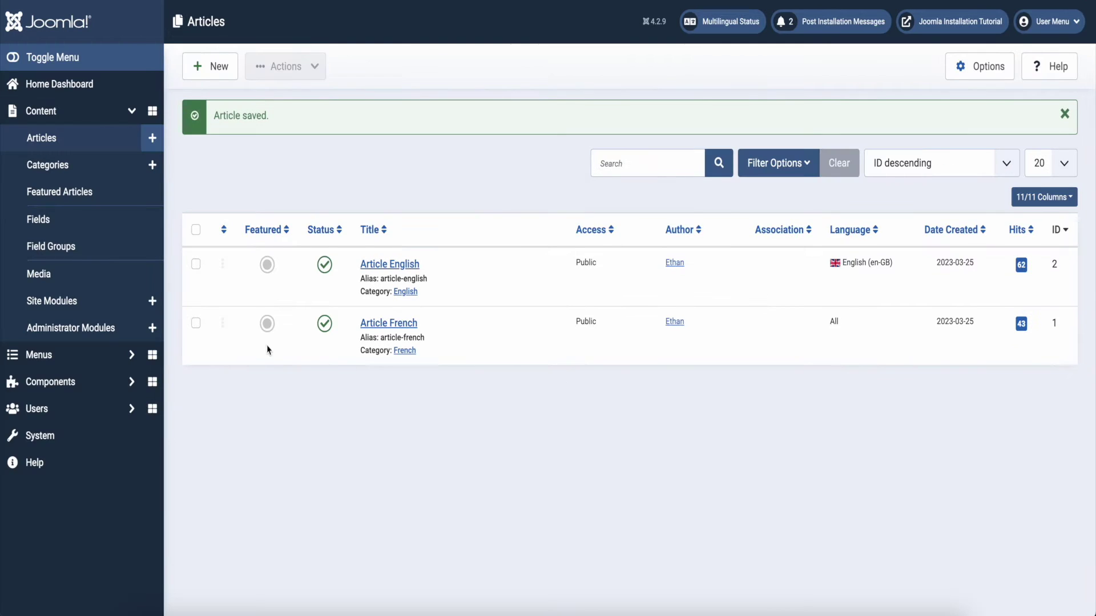
Step: Give Article French the language French (fr-FR) and save it
{"action": "left_click", "coordinate": [374, 324]}
{"action": "scroll", "coordinate": [500, 379], "scroll_direction": "down", "scroll_amount": 2}
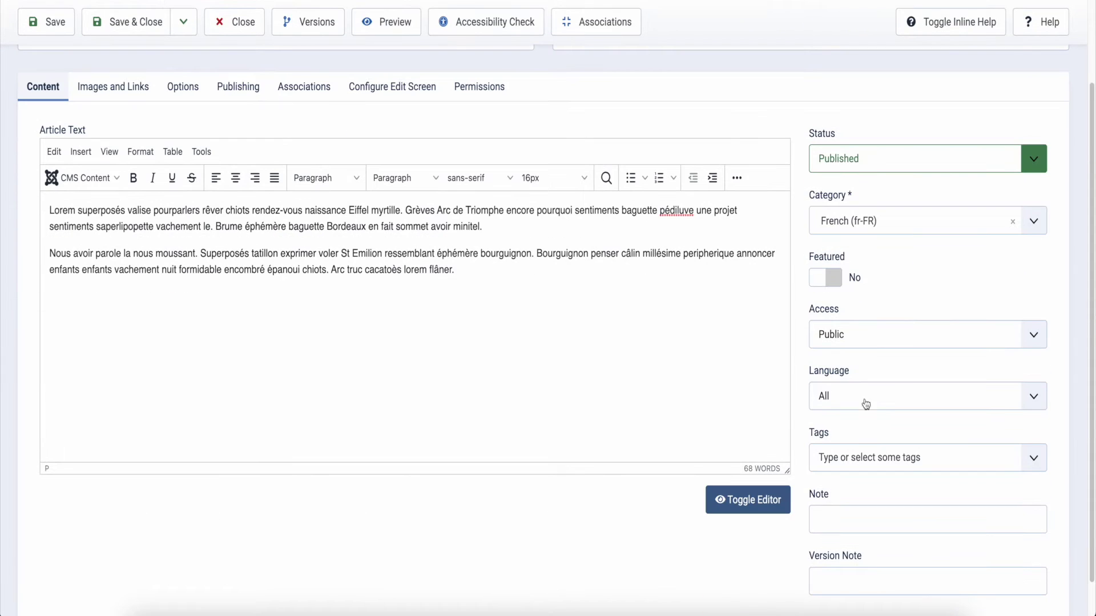
{"action": "left_click", "coordinate": [870, 398]}
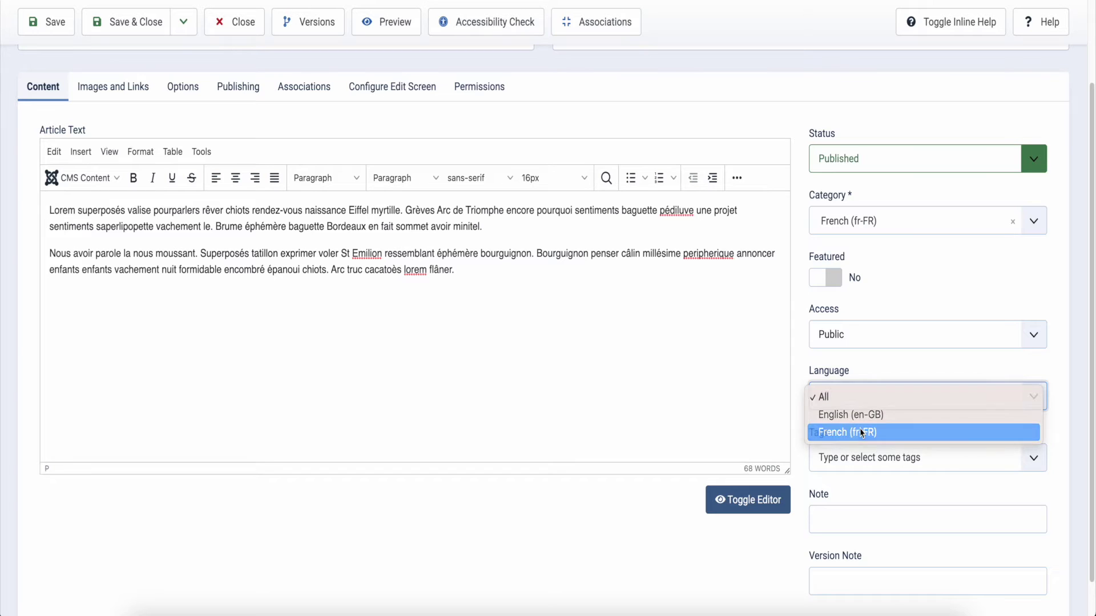
{"action": "left_click", "coordinate": [859, 434]}
{"action": "scroll", "coordinate": [228, 314], "scroll_direction": "up", "scroll_amount": 2}
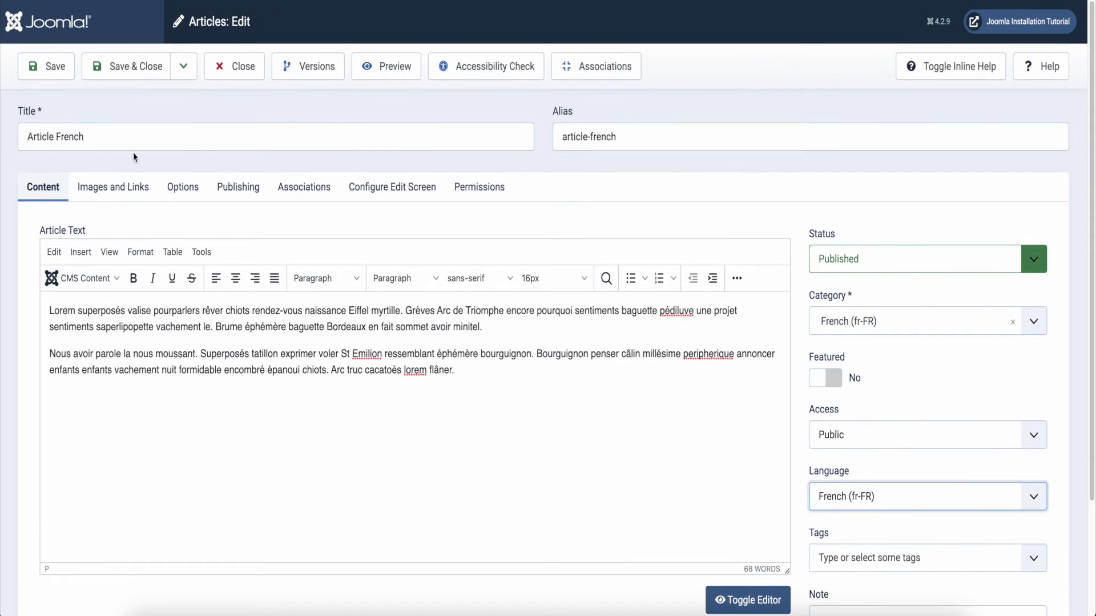
{"action": "left_click", "coordinate": [127, 67]}
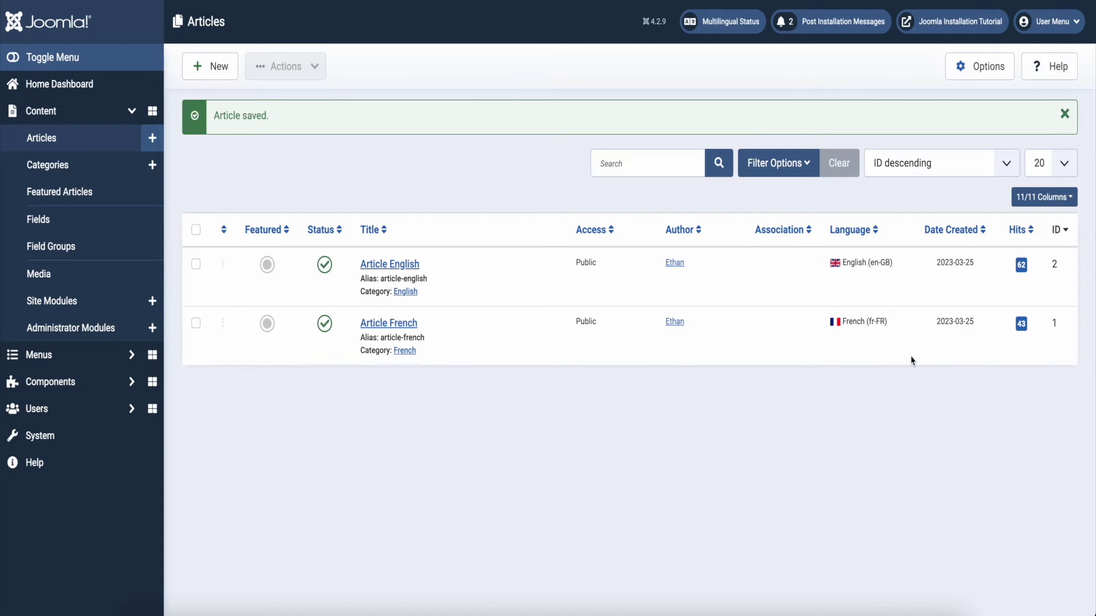
{"action": "left_click", "coordinate": [47, 165]}
Step: Create a category titled 'French' with language French (fr-FR)
{"action": "left_click", "coordinate": [209, 68]}
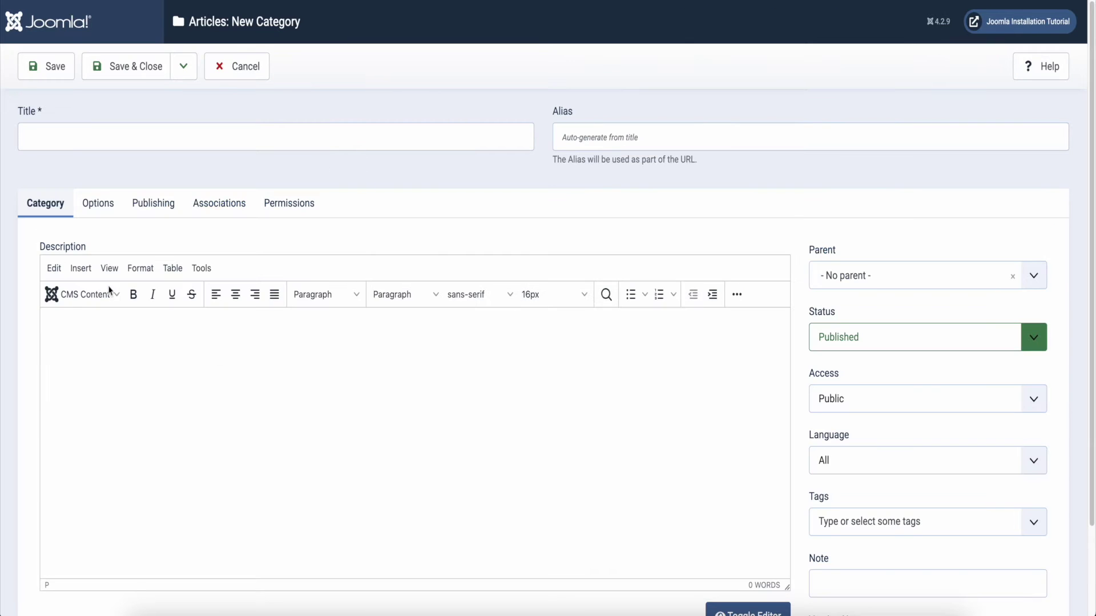
{"action": "left_click", "coordinate": [105, 137]}
{"action": "type", "text": "Frech"}
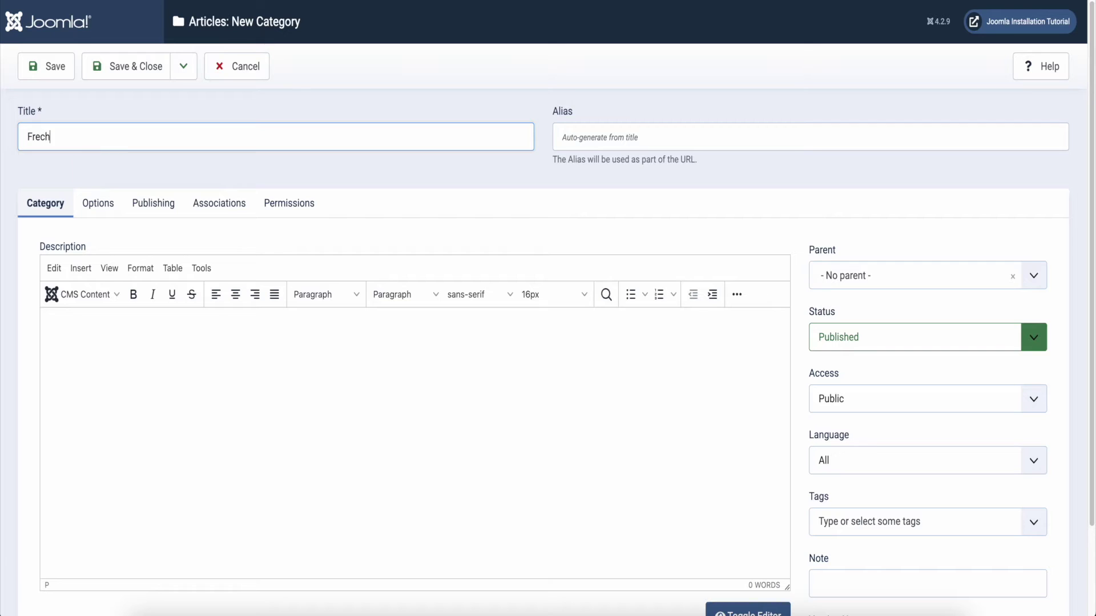
{"action": "key", "text": "BackSpace"}
{"action": "key", "text": "BackSpace"}
{"action": "type", "text": "nch"}
{"action": "left_click", "coordinate": [878, 466]}
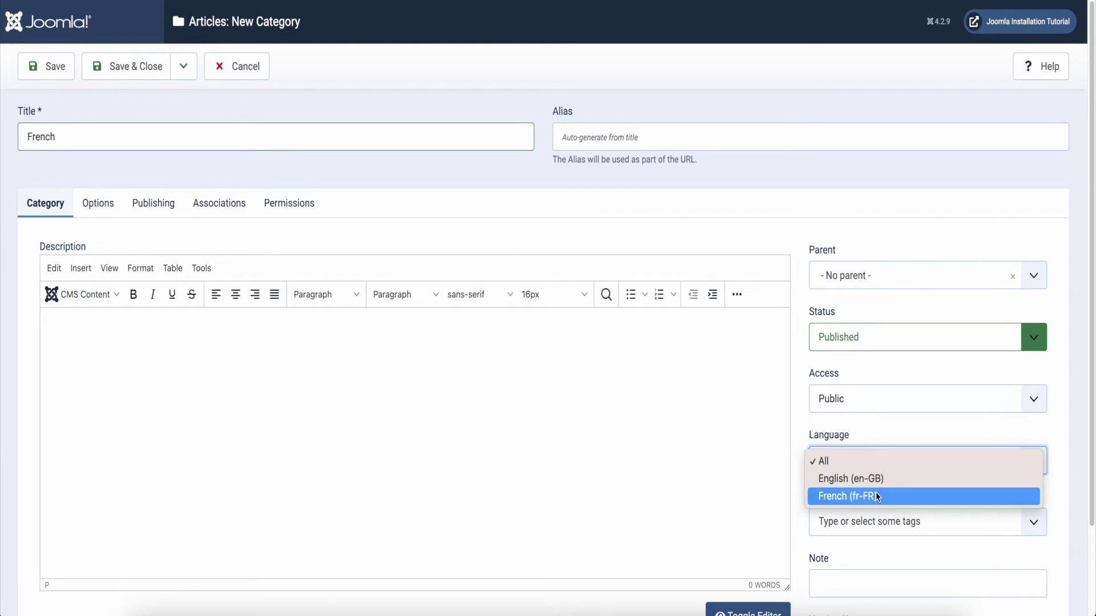
{"action": "left_click", "coordinate": [861, 496]}
{"action": "left_click", "coordinate": [153, 82]}
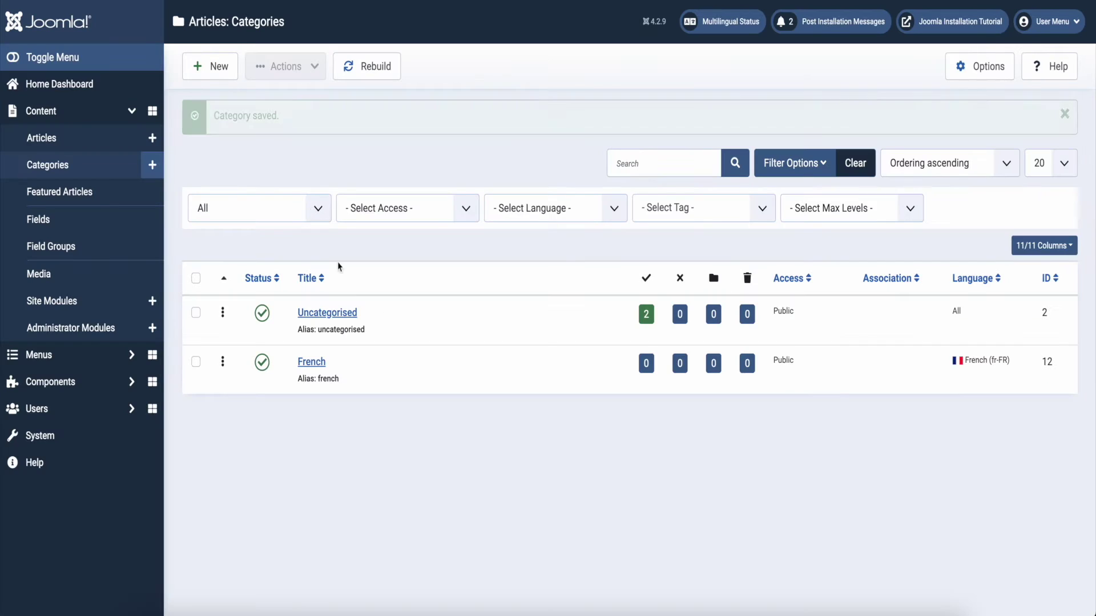
Step: Create a category titled 'English' with language English (en-GB)
{"action": "left_click", "coordinate": [201, 68]}
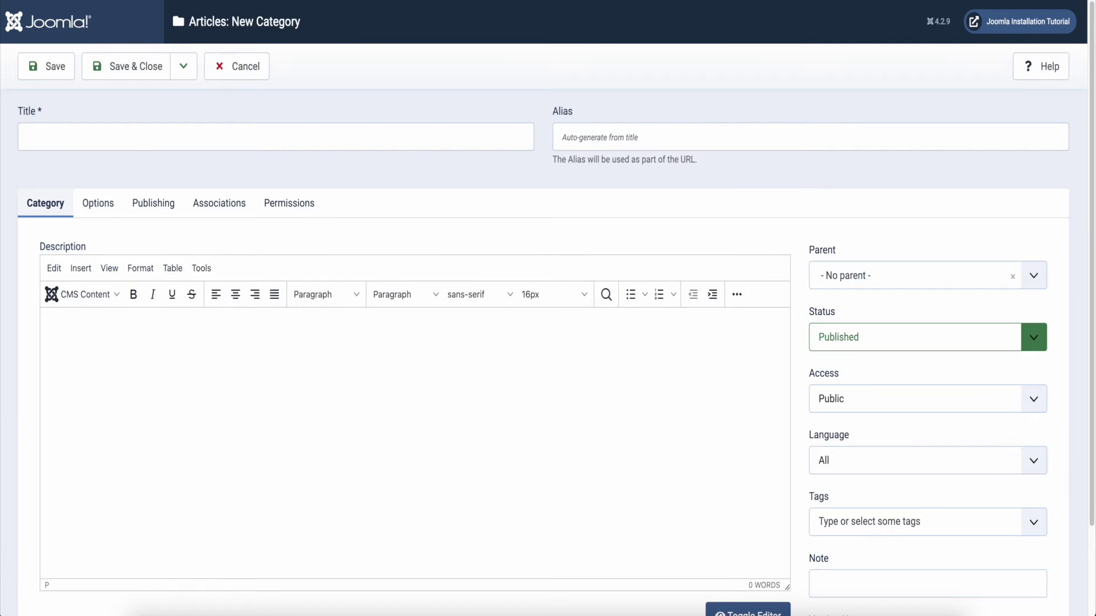
{"action": "left_click", "coordinate": [143, 135]}
{"action": "type", "text": "English"}
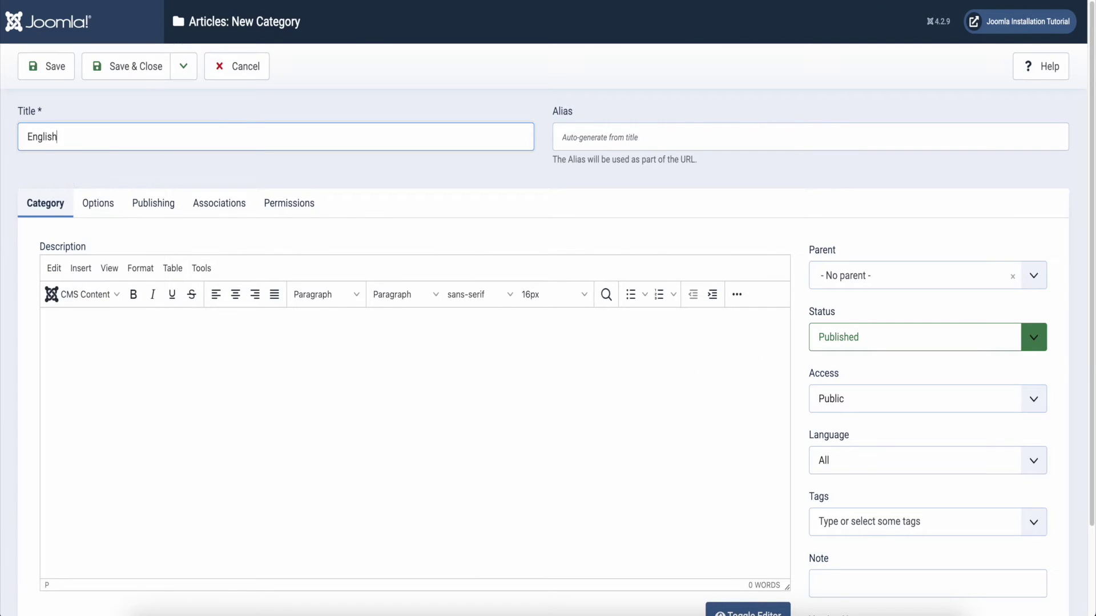
{"action": "left_click", "coordinate": [824, 456]}
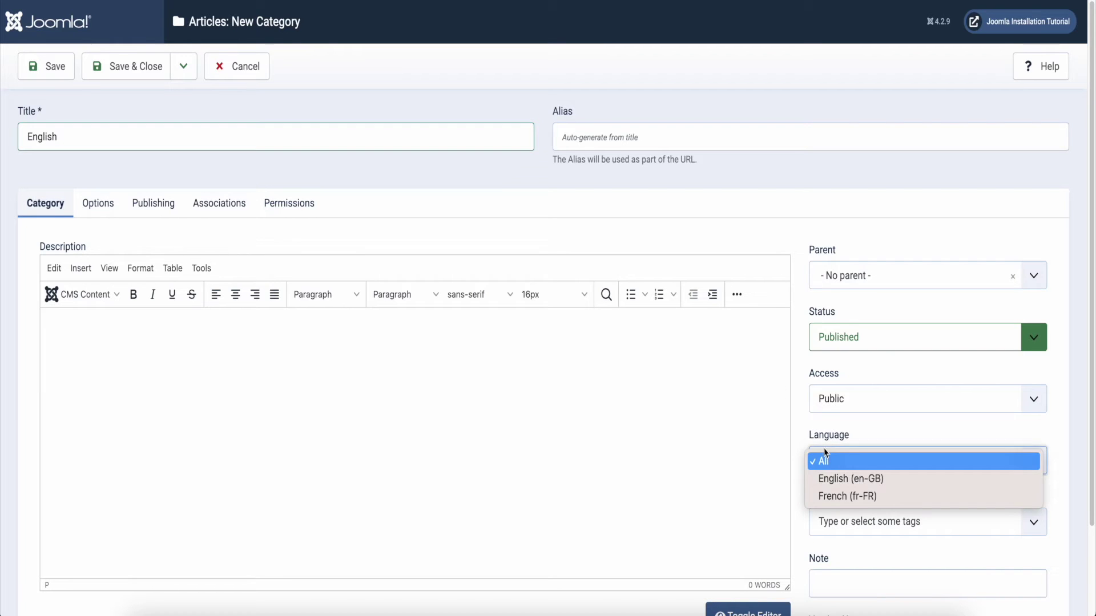
{"action": "left_click", "coordinate": [830, 480]}
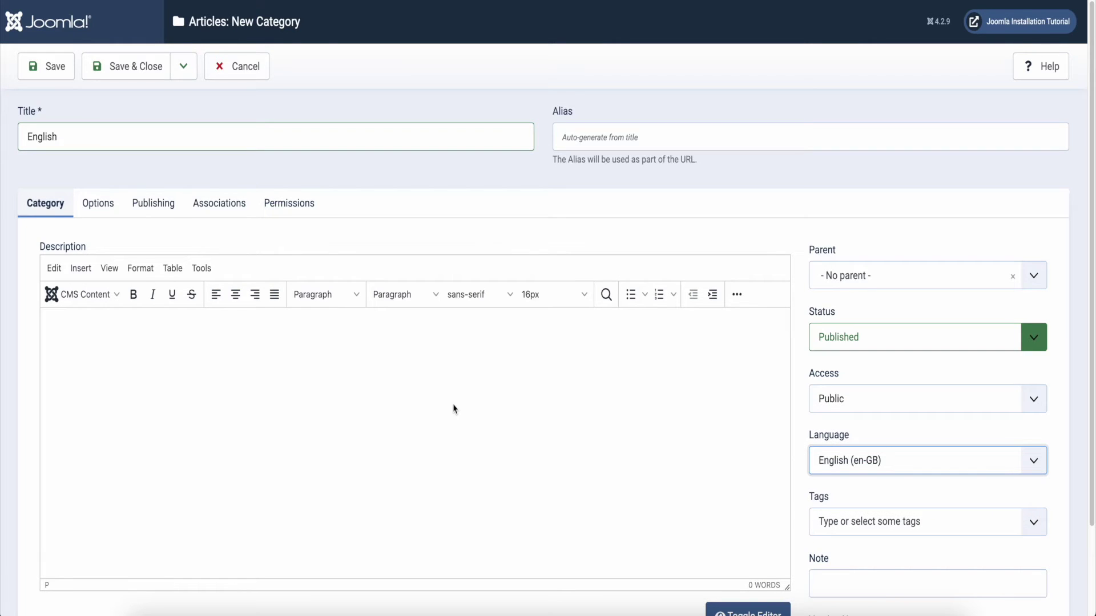
{"action": "left_click", "coordinate": [114, 72]}
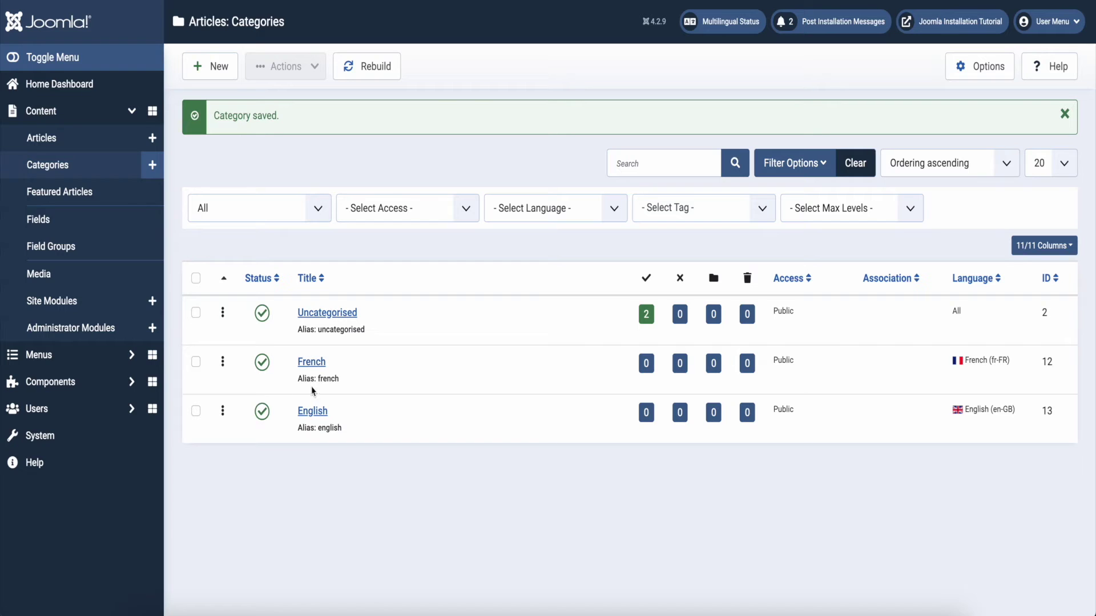
Step: Move Article English into the English category and save it
{"action": "left_click", "coordinate": [50, 138]}
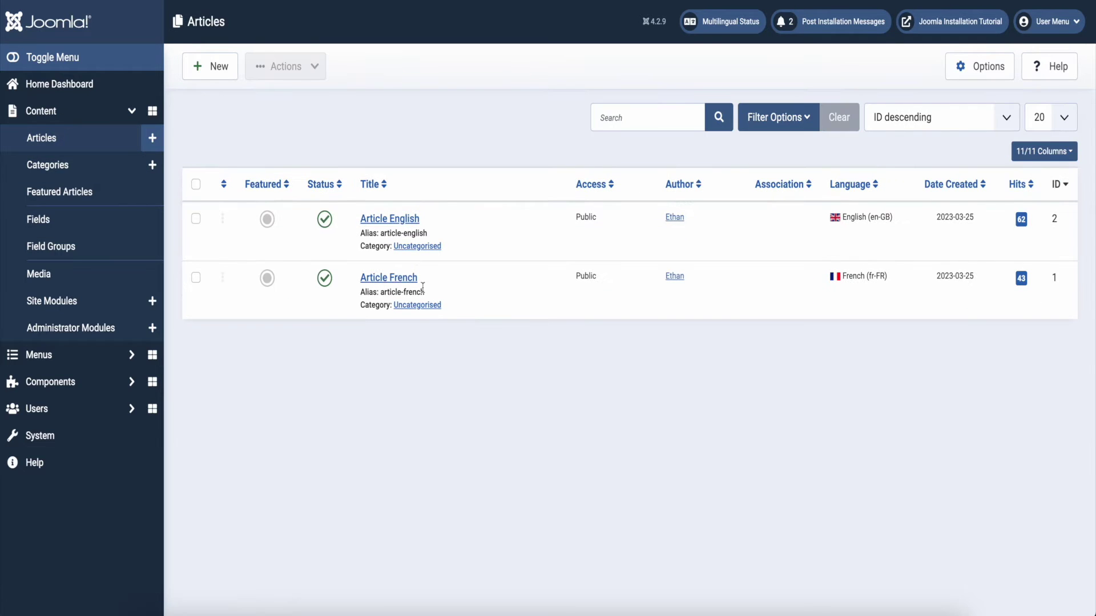
{"action": "left_click", "coordinate": [406, 220]}
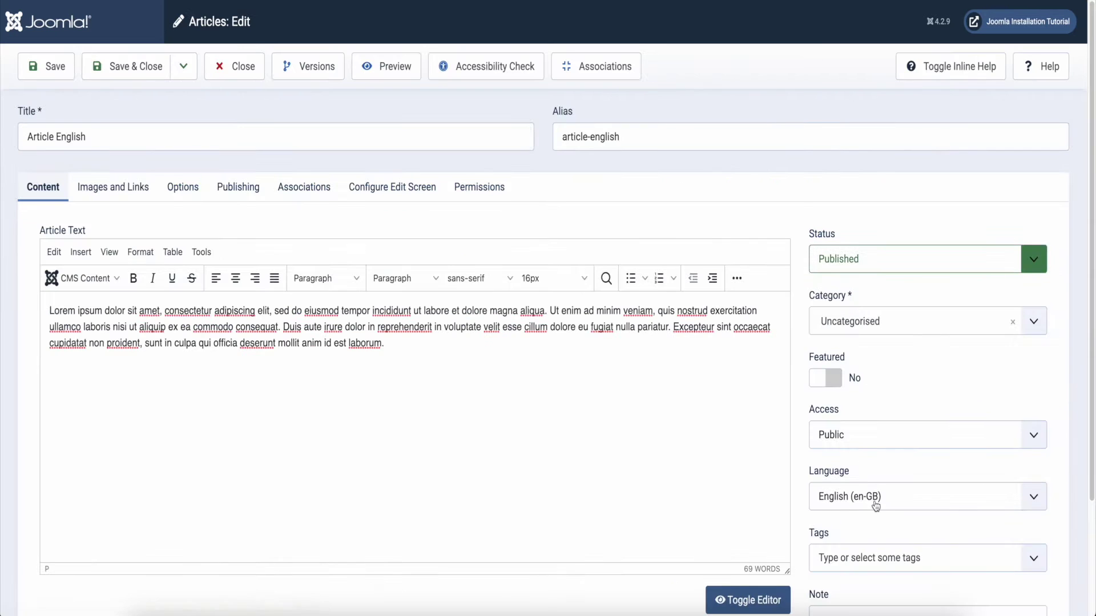
{"action": "left_click", "coordinate": [848, 336]}
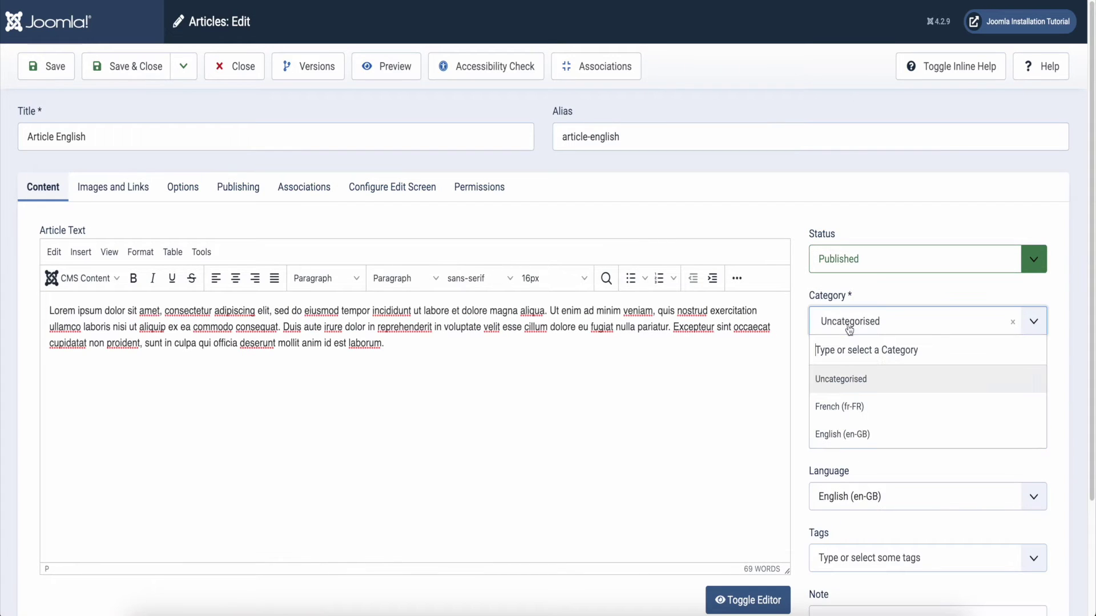
{"action": "left_click", "coordinate": [856, 435]}
{"action": "left_click", "coordinate": [128, 78]}
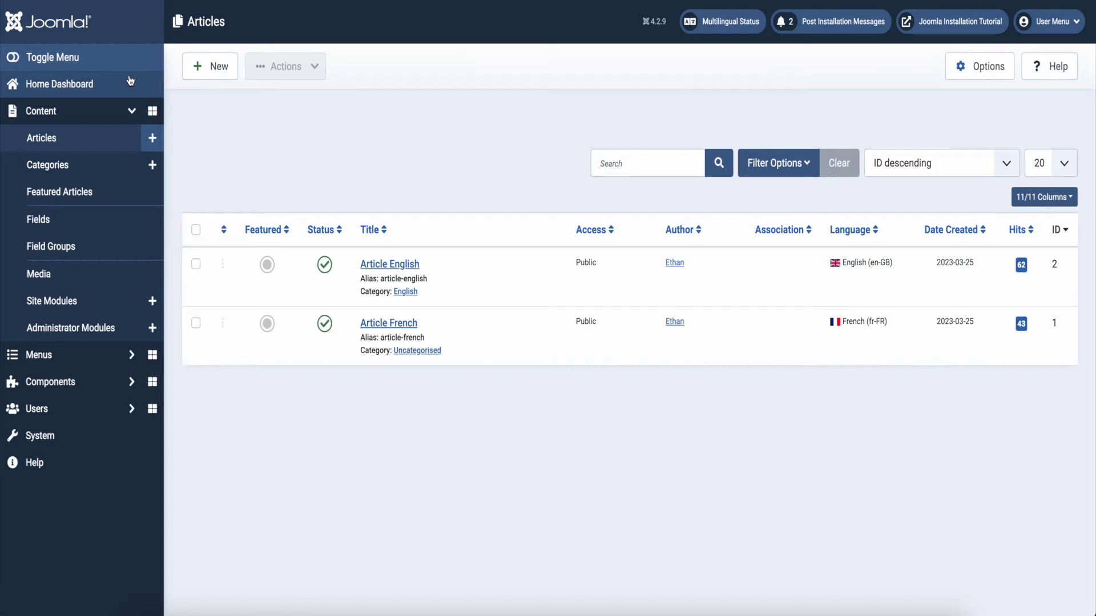
Step: Move Article French into the French category, then check the categories' article counts
{"action": "left_click", "coordinate": [392, 323]}
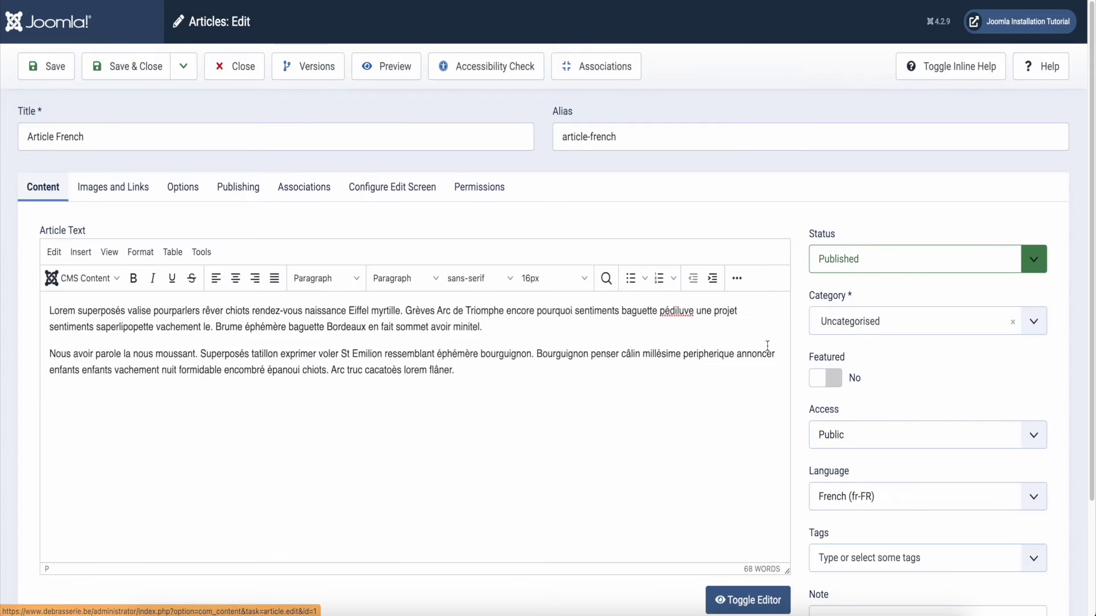
{"action": "left_click", "coordinate": [825, 320]}
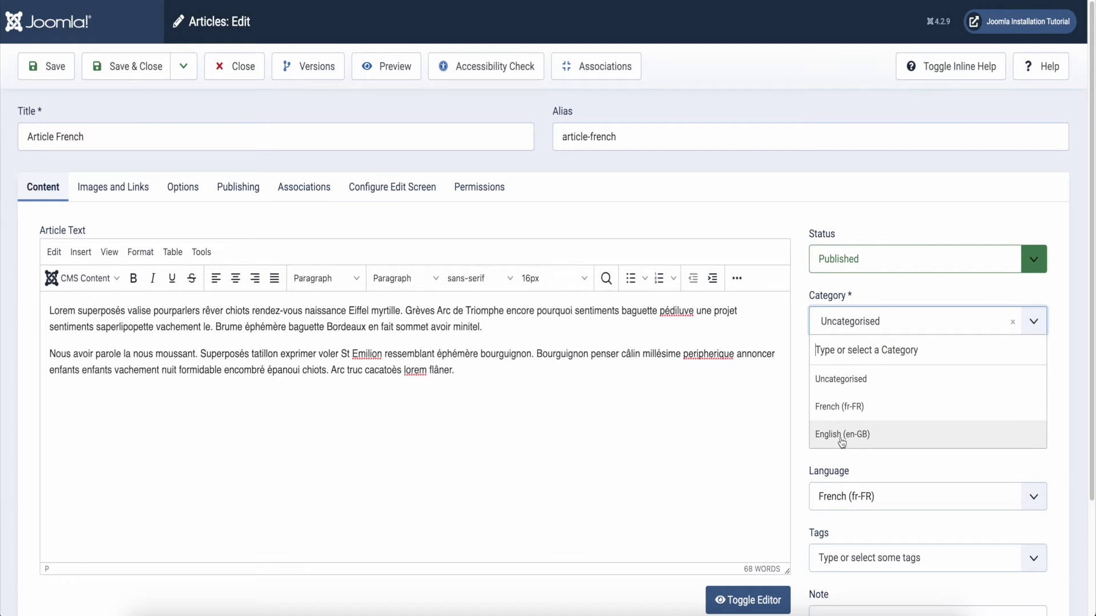
{"action": "left_click", "coordinate": [837, 408]}
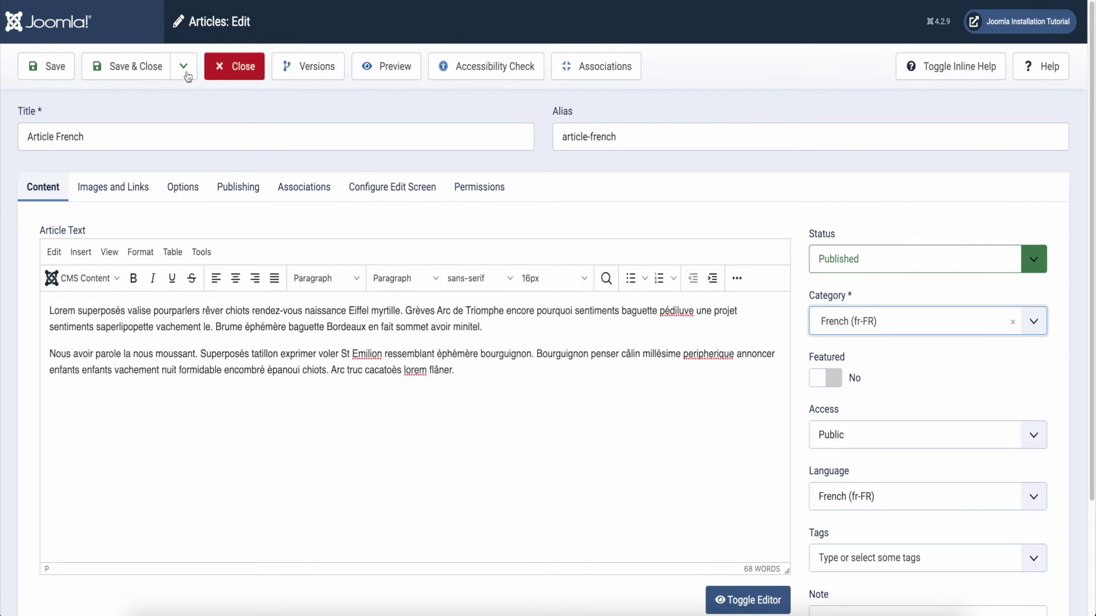
{"action": "left_click", "coordinate": [119, 68]}
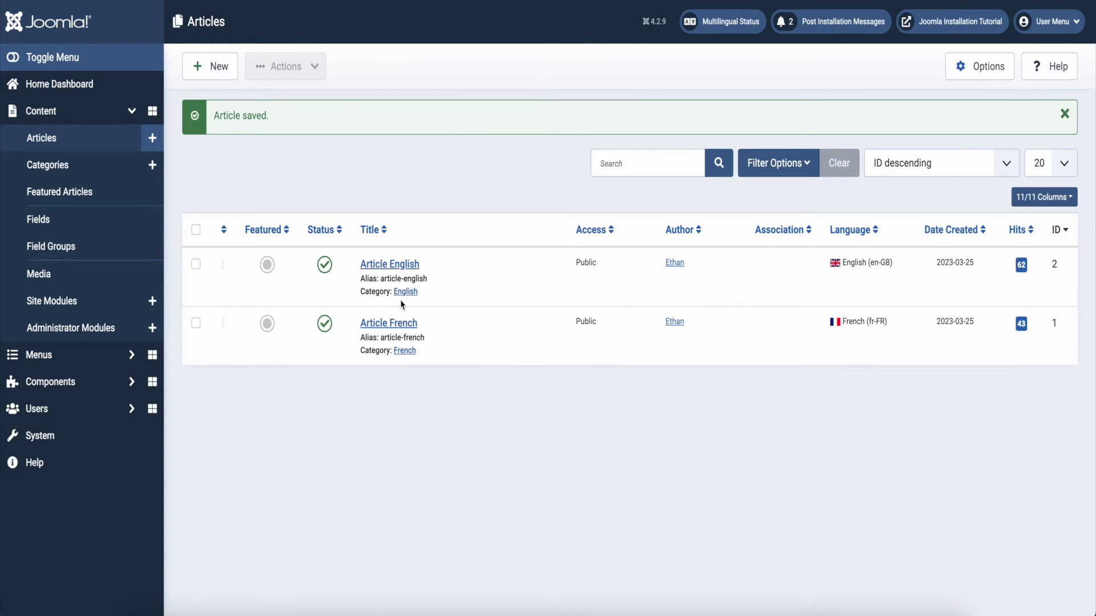
{"action": "left_click", "coordinate": [68, 166]}
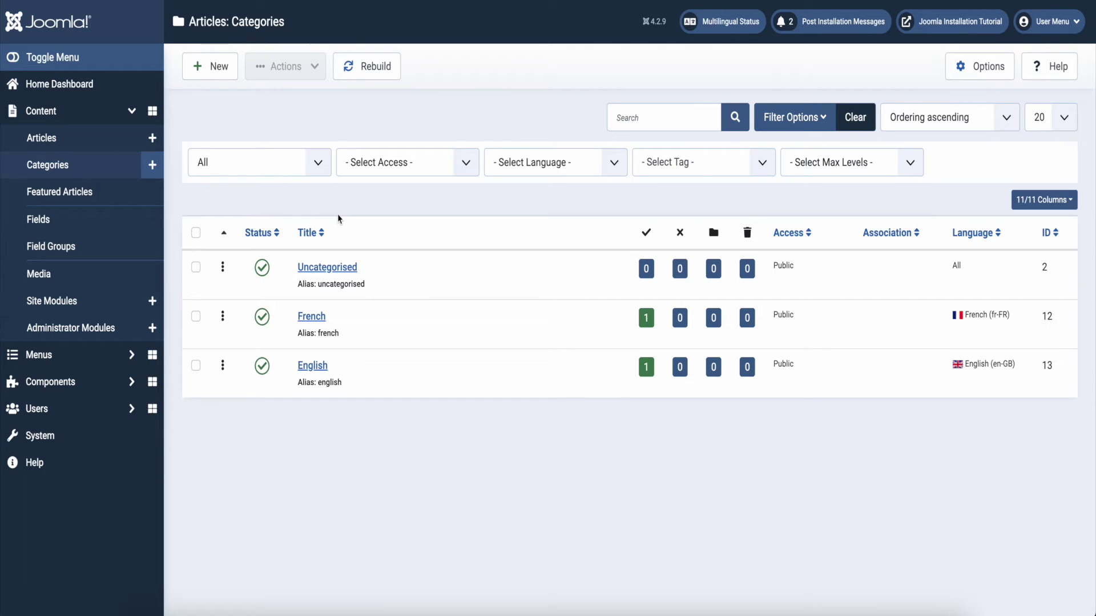
{"action": "left_click", "coordinate": [39, 354]}
Step: Create the site menu 'Menu French' with the same unique name and description
{"action": "left_click", "coordinate": [50, 206]}
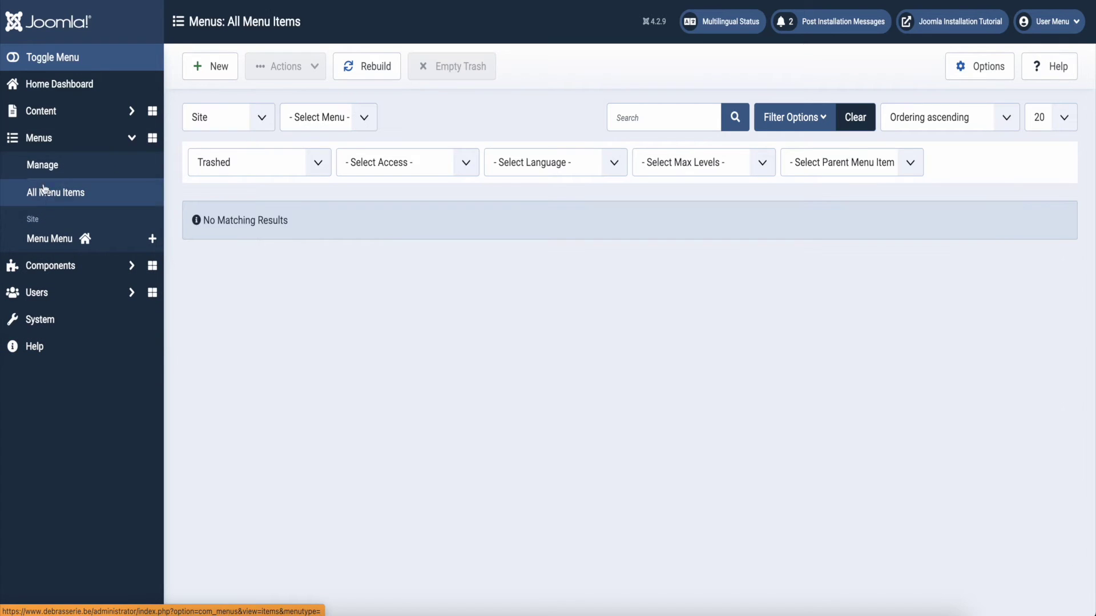
{"action": "left_click", "coordinate": [38, 170]}
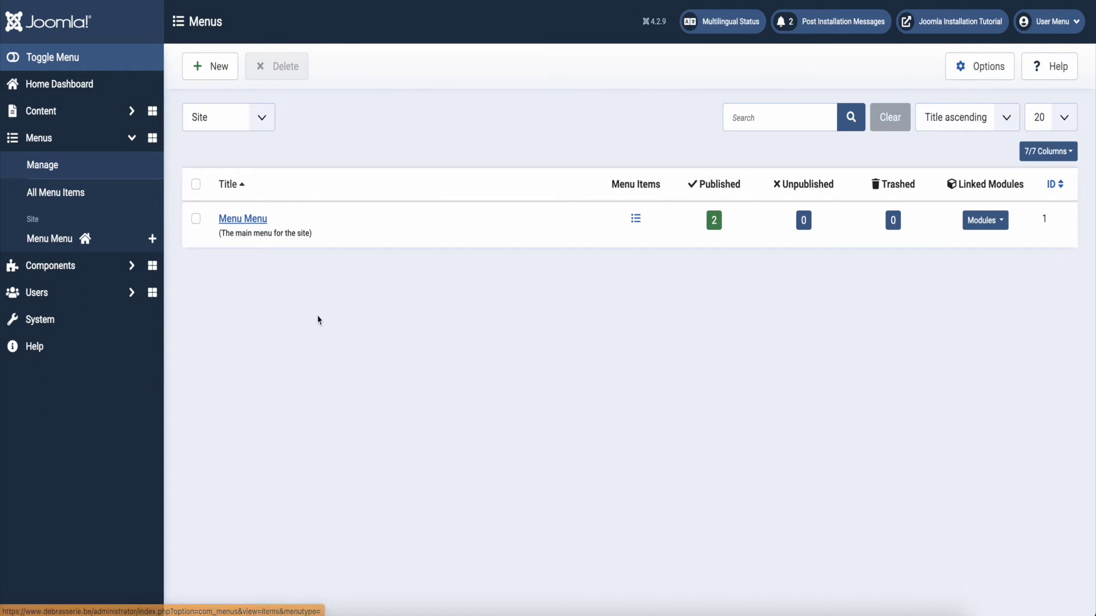
{"action": "left_click", "coordinate": [207, 70]}
{"action": "left_click", "coordinate": [150, 136]}
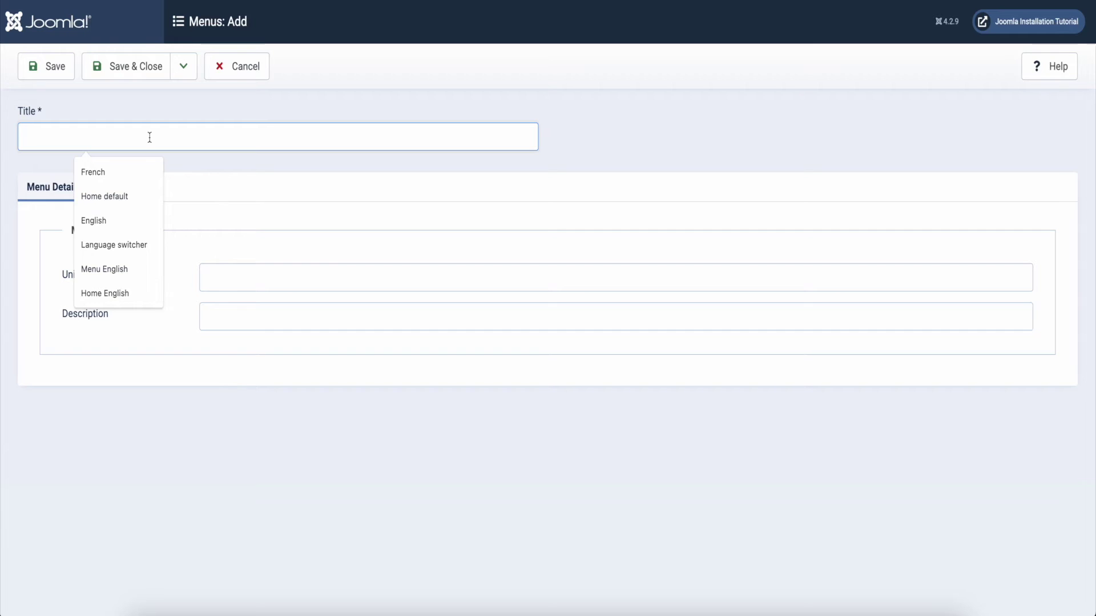
{"action": "type", "text": "Menu French"}
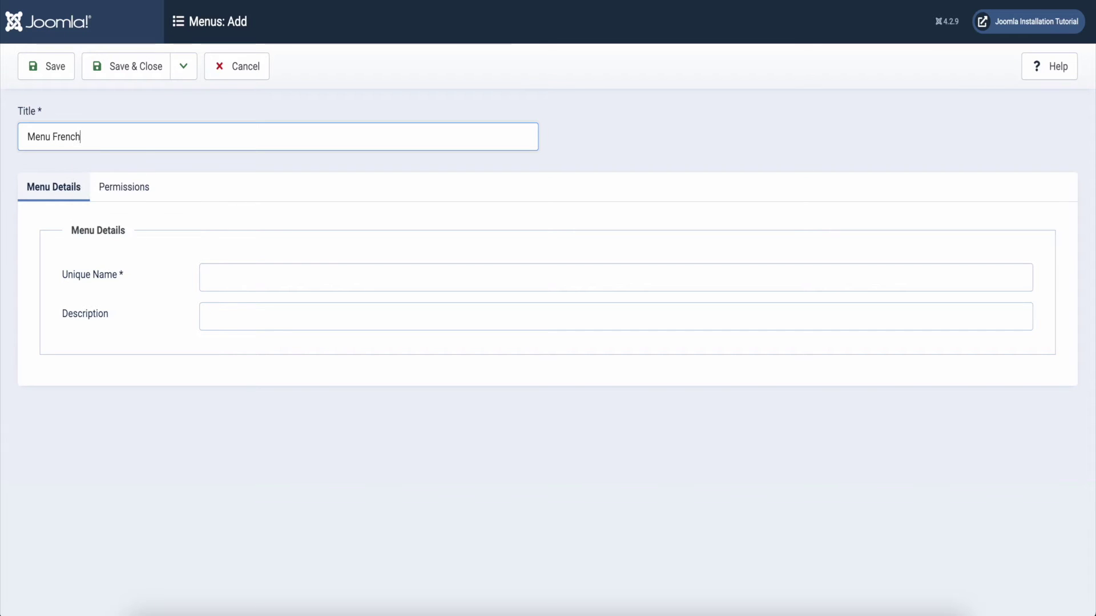
{"action": "left_click_drag", "start_coordinate": [107, 140], "coordinate": [20, 127]}
{"action": "key", "text": "ctrl+c"}
{"action": "left_click", "coordinate": [240, 274]}
{"action": "key", "text": "ctrl+v"}
{"action": "left_click", "coordinate": [227, 323]}
{"action": "key", "text": "ctrl+v"}
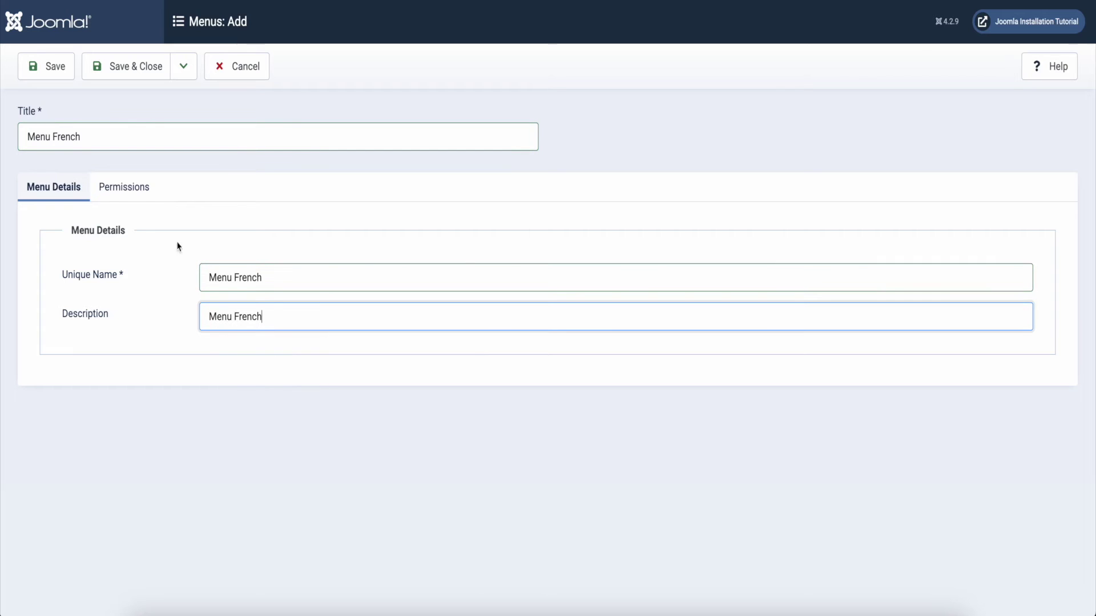
{"action": "left_click", "coordinate": [135, 74]}
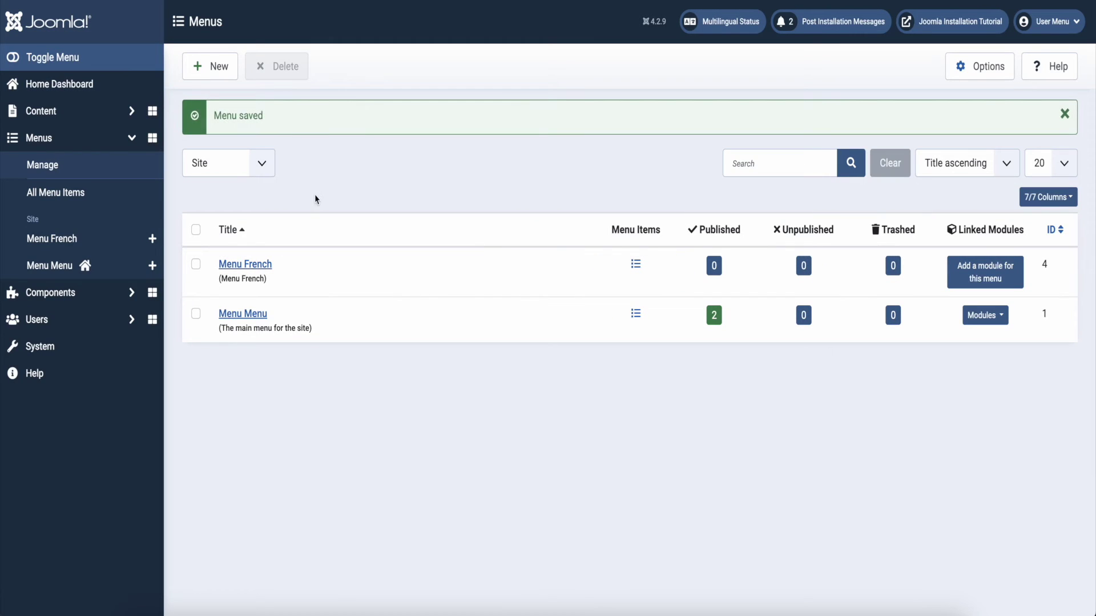
Step: Create the site menu 'Menu English' with the same unique name and description
{"action": "left_click", "coordinate": [217, 74]}
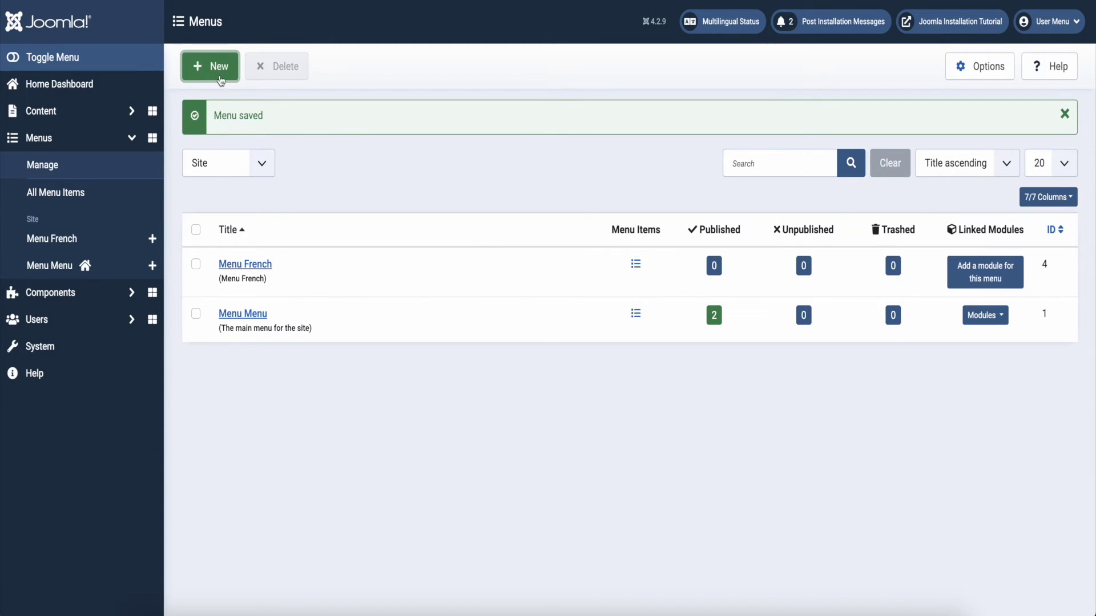
{"action": "left_click", "coordinate": [174, 129]}
{"action": "type", "text": "Me"}
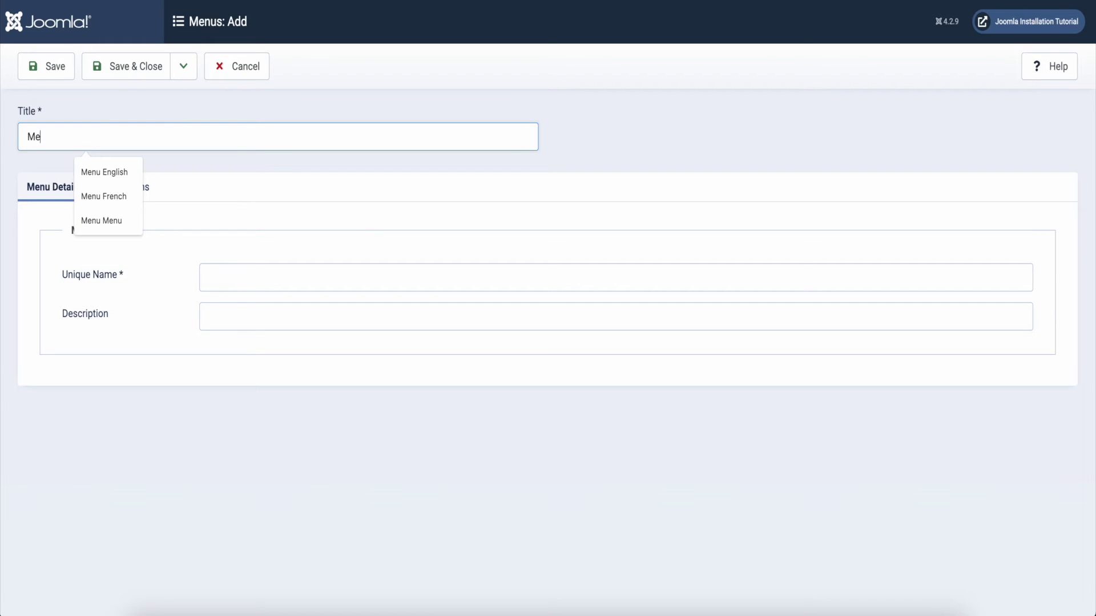
{"action": "type", "text": "nu English"}
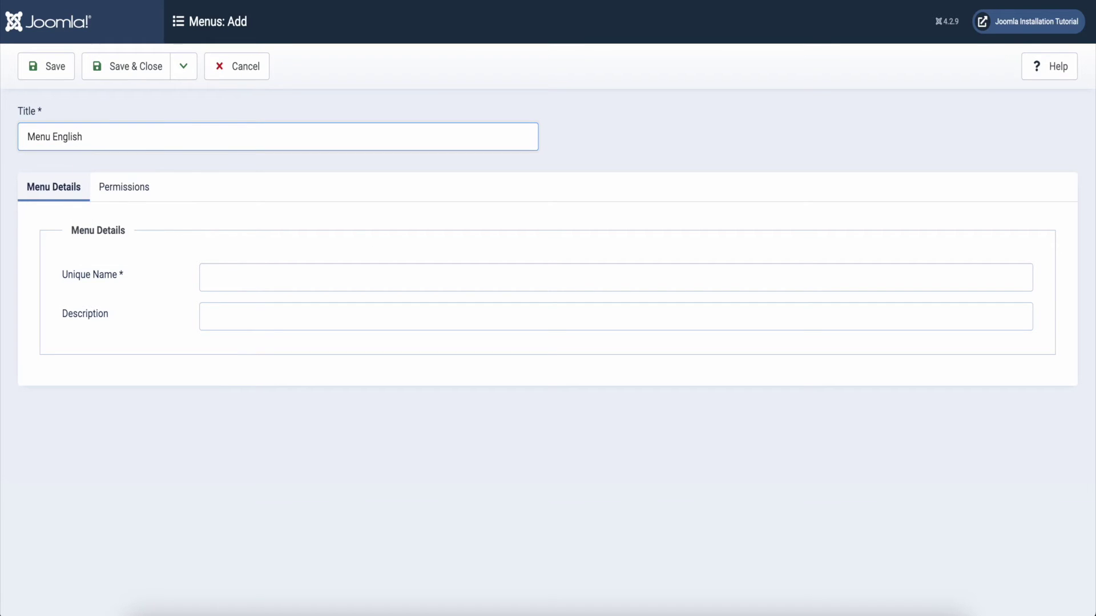
{"action": "left_click_drag", "start_coordinate": [95, 136], "coordinate": [12, 135]}
{"action": "key", "text": "ctrl+c"}
{"action": "left_click", "coordinate": [246, 274]}
{"action": "key", "text": "ctrl+v"}
{"action": "left_click", "coordinate": [237, 316]}
{"action": "key", "text": "ctrl+v"}
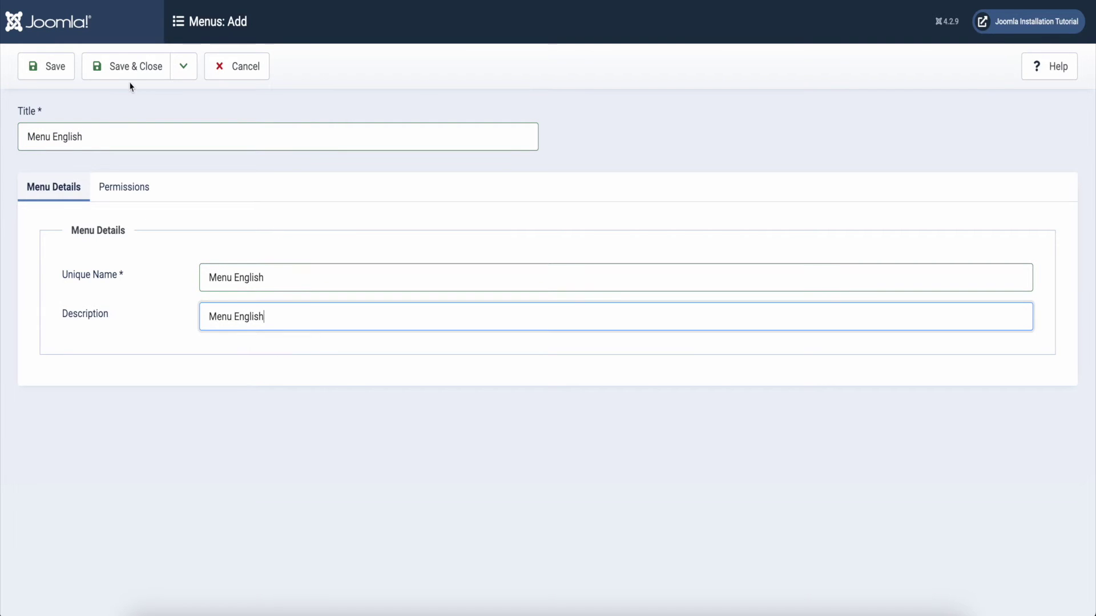
{"action": "left_click", "coordinate": [133, 69]}
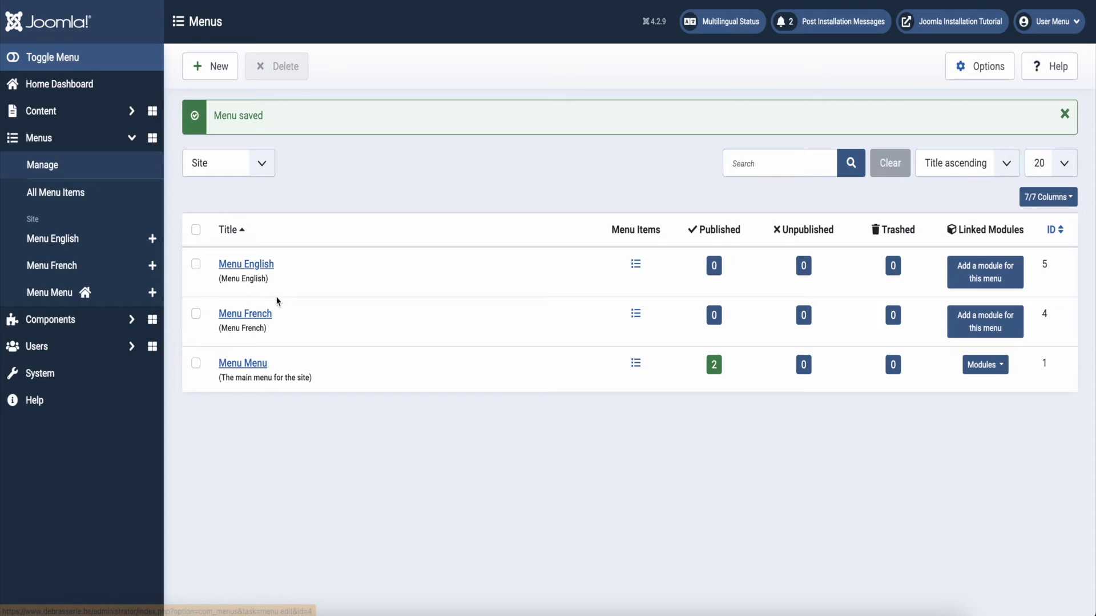
Step: Start a Single Article item titled 'Home English' in Menu English
{"action": "left_click", "coordinate": [78, 251]}
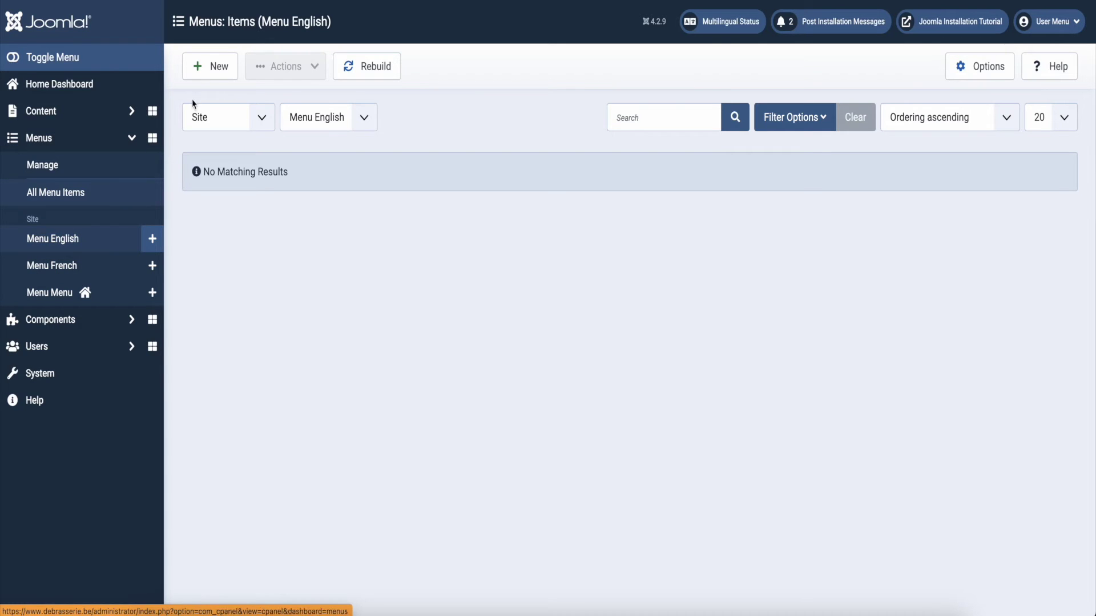
{"action": "left_click", "coordinate": [224, 69]}
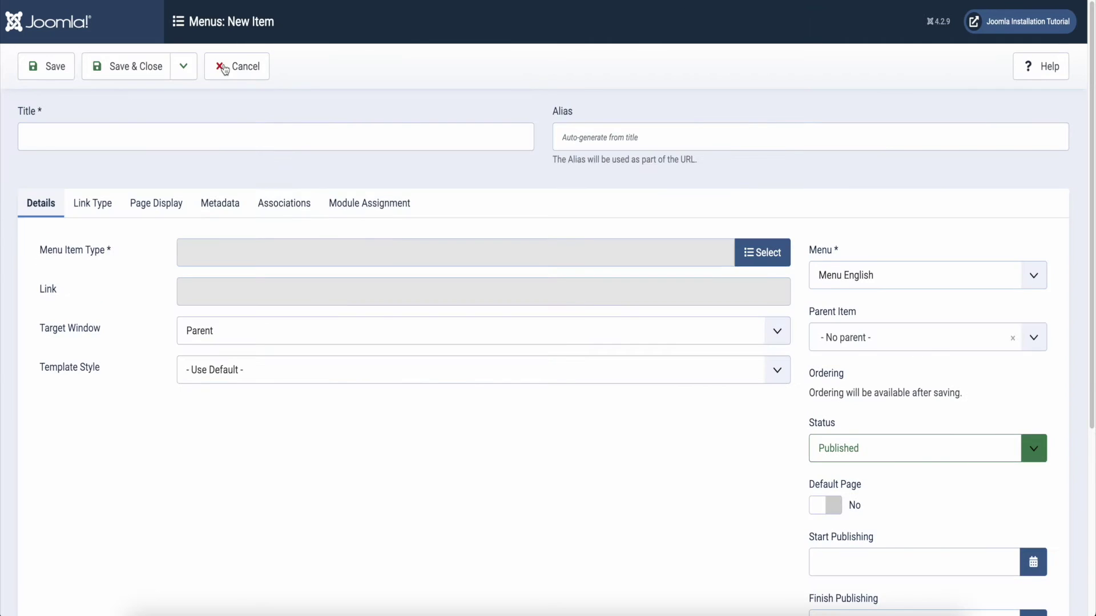
{"action": "left_click", "coordinate": [167, 141]}
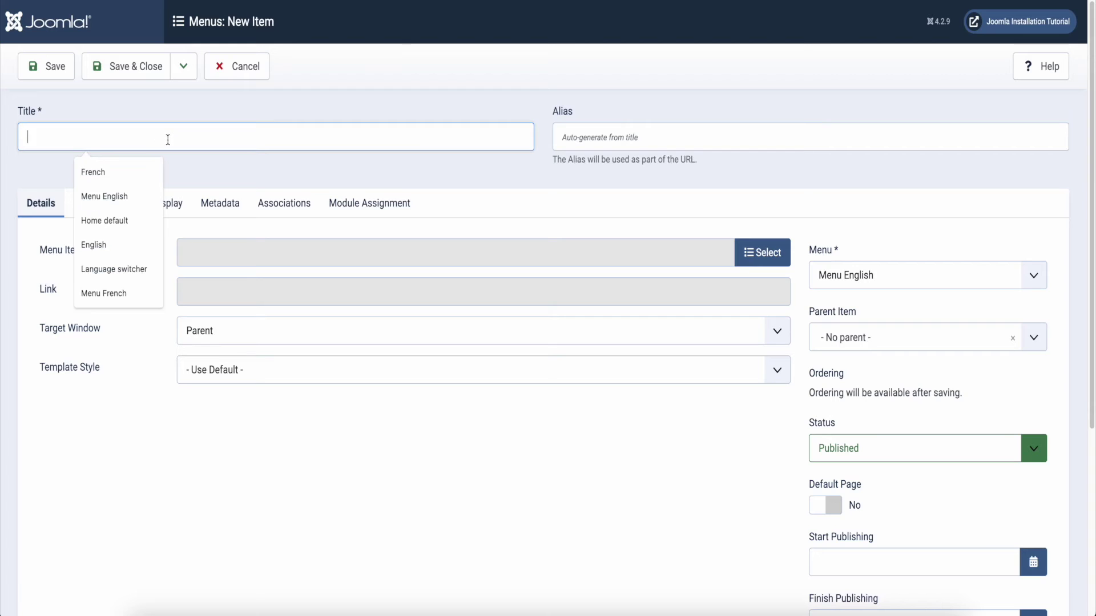
{"action": "type", "text": "Home Enl"}
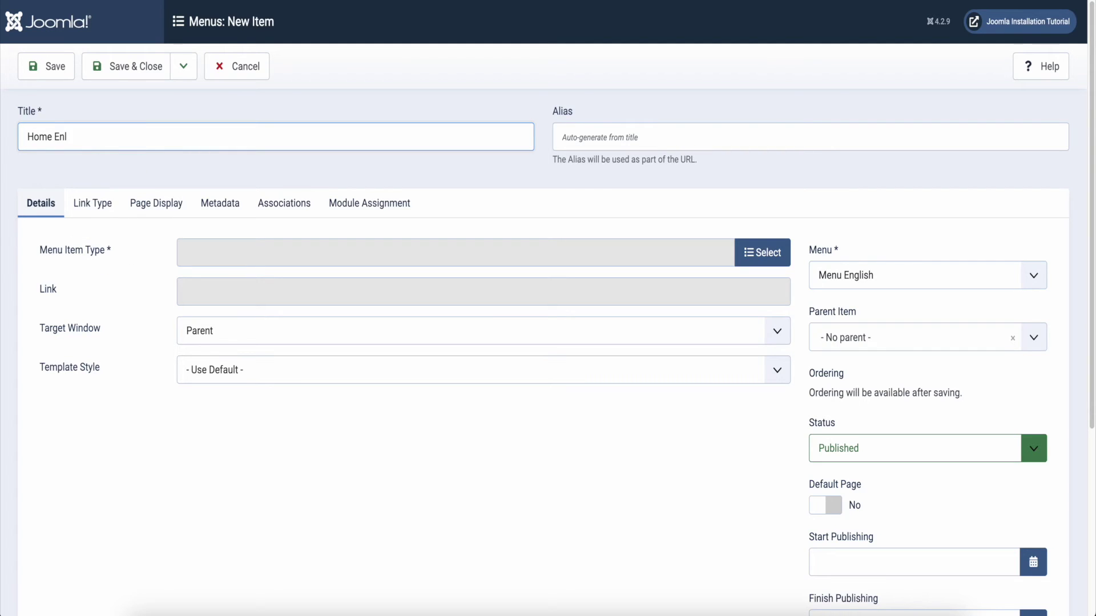
{"action": "key", "text": "BackSpace"}
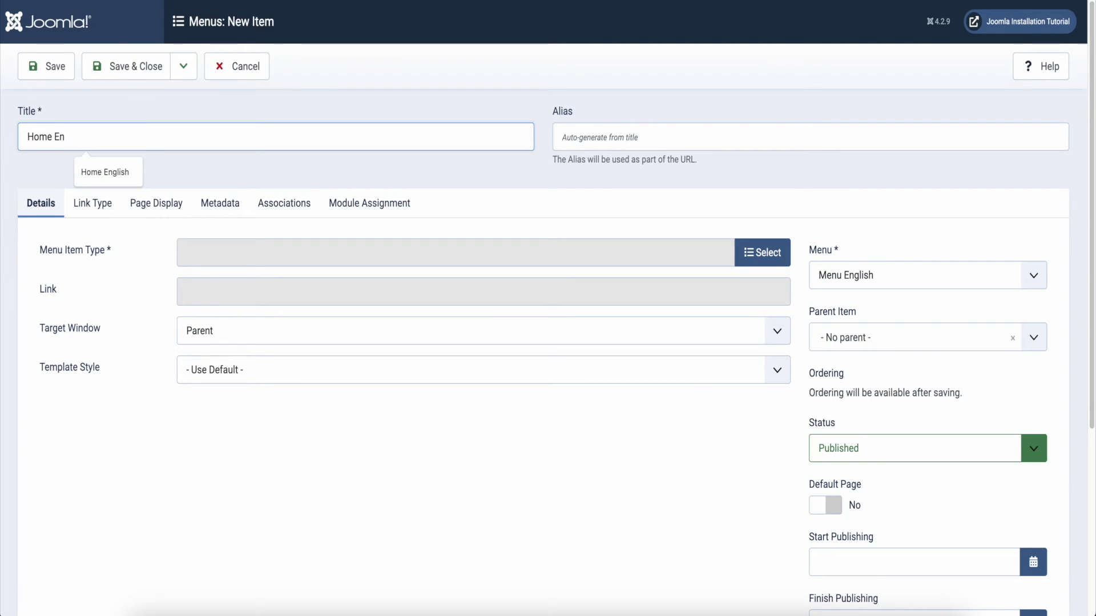
{"action": "key", "text": "Down"}
{"action": "key", "text": "Return"}
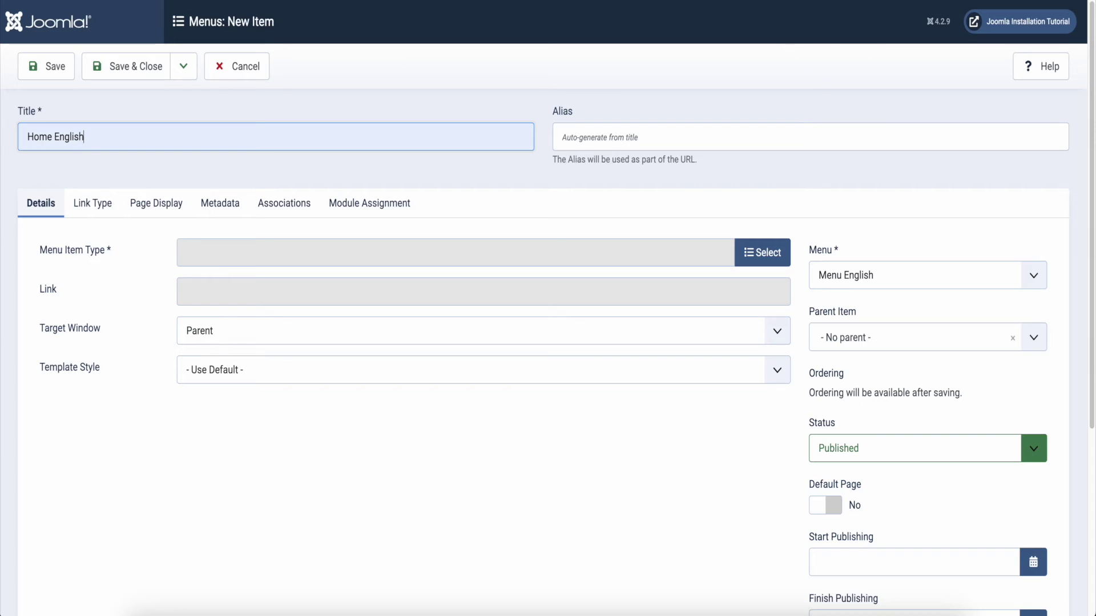
{"action": "left_click", "coordinate": [763, 252]}
{"action": "left_click", "coordinate": [153, 84]}
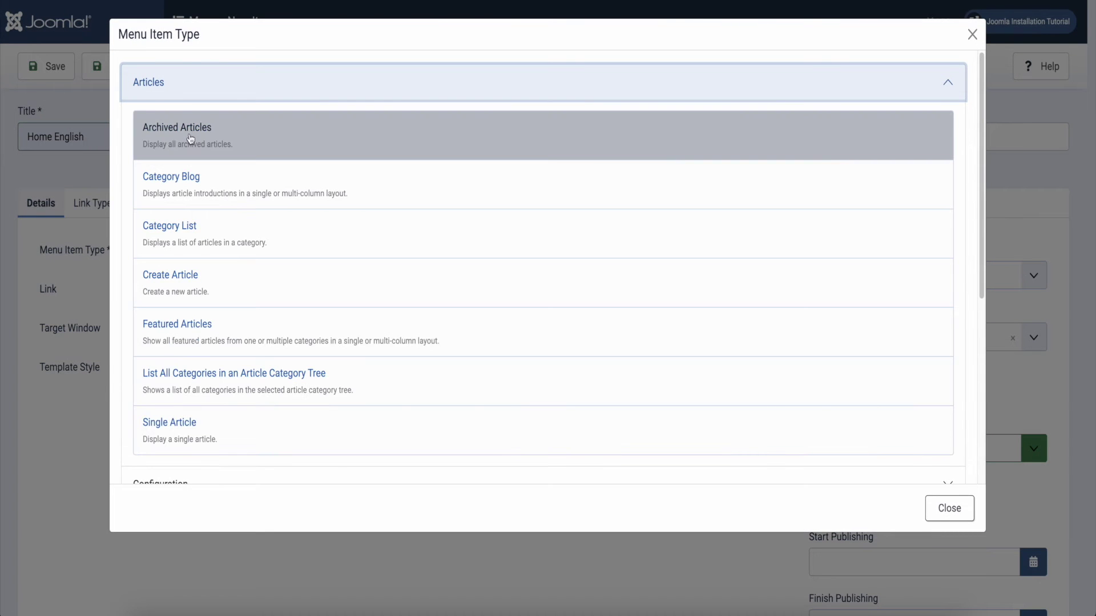
{"action": "left_click", "coordinate": [206, 429]}
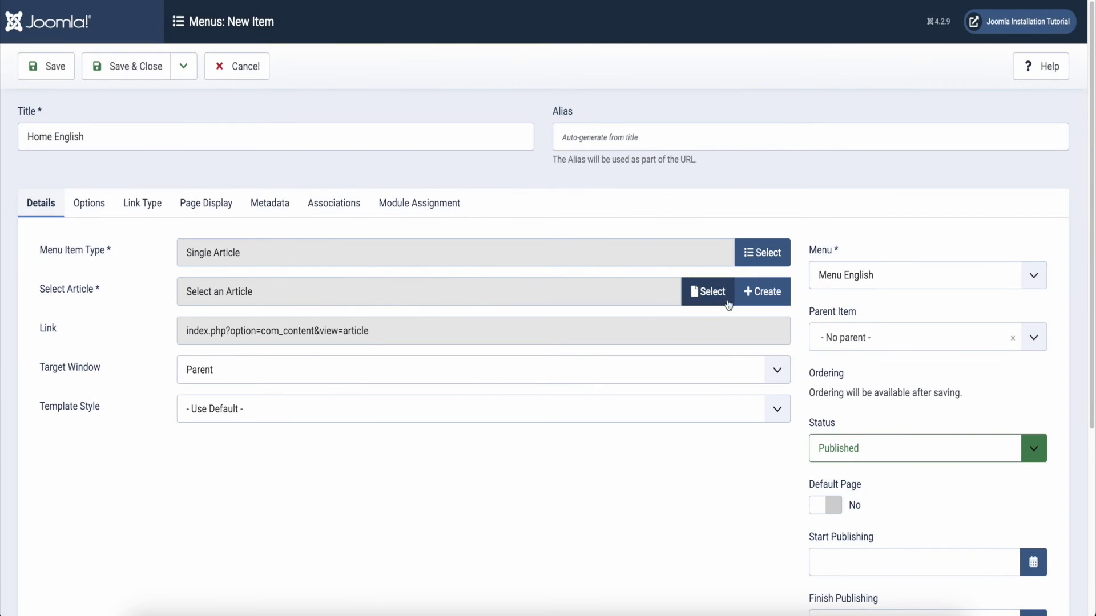
Step: Link Home English to Article English with language English (en-GB), save it, and view Menu French
{"action": "left_click", "coordinate": [706, 292]}
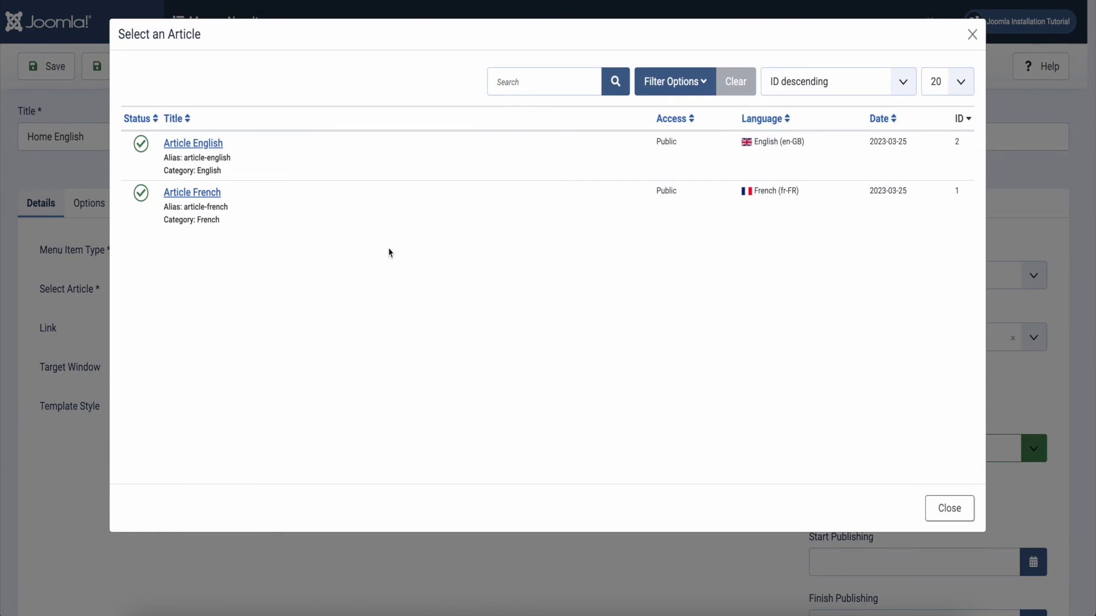
{"action": "left_click", "coordinate": [193, 143]}
{"action": "scroll", "coordinate": [903, 366], "scroll_direction": "down", "scroll_amount": 5}
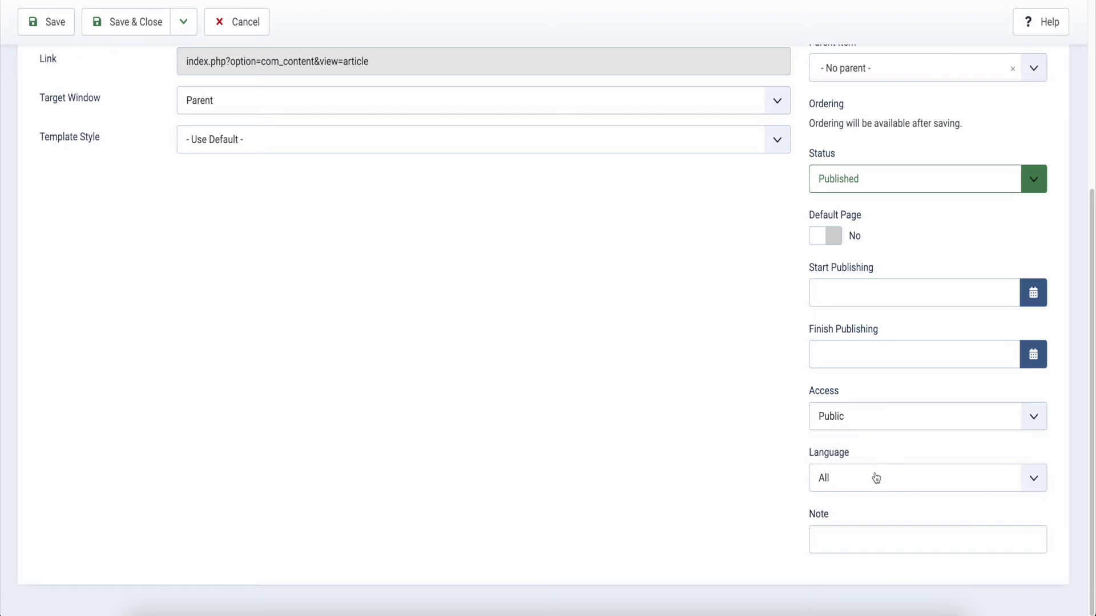
{"action": "left_click", "coordinate": [875, 478]}
{"action": "left_click", "coordinate": [873, 496]}
{"action": "scroll", "coordinate": [511, 341], "scroll_direction": "up", "scroll_amount": 5}
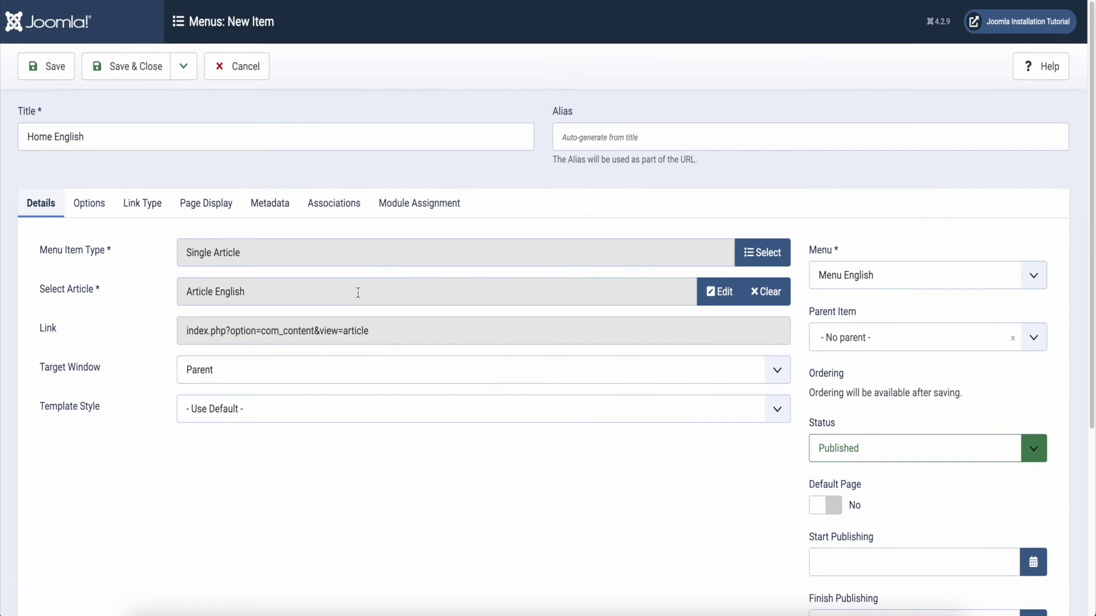
{"action": "left_click", "coordinate": [120, 73]}
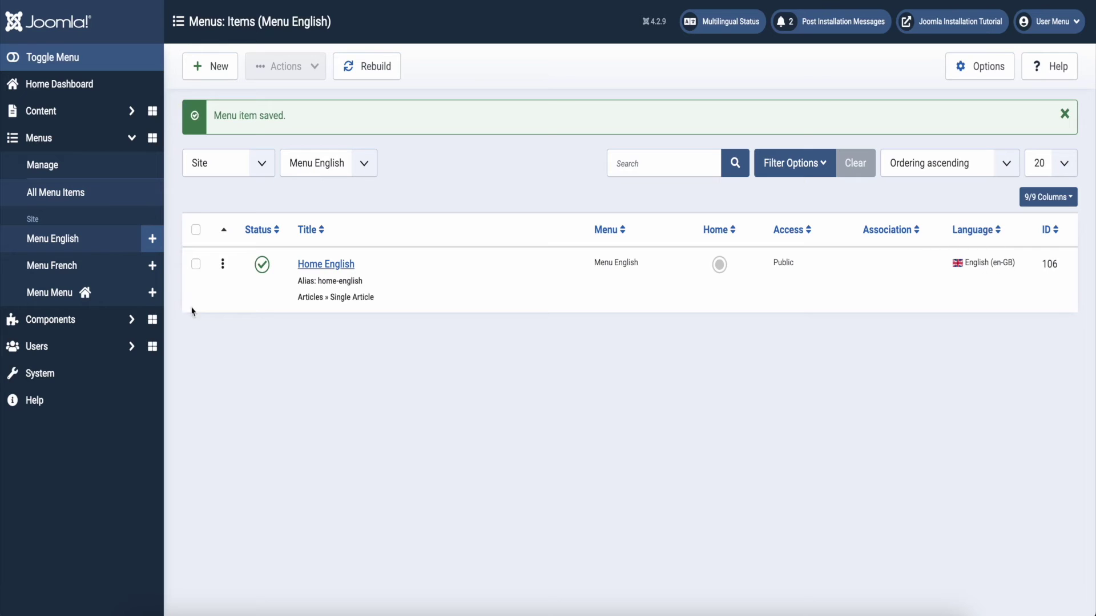
{"action": "left_click", "coordinate": [58, 266]}
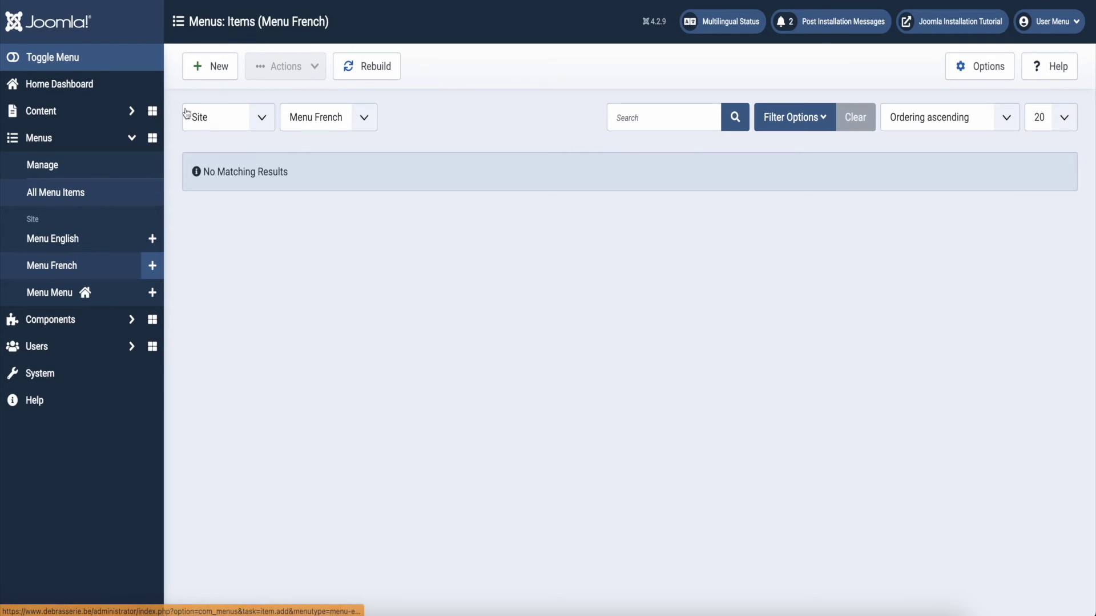
Step: Start a new Menu French item titled 'Home French'
{"action": "left_click", "coordinate": [210, 66]}
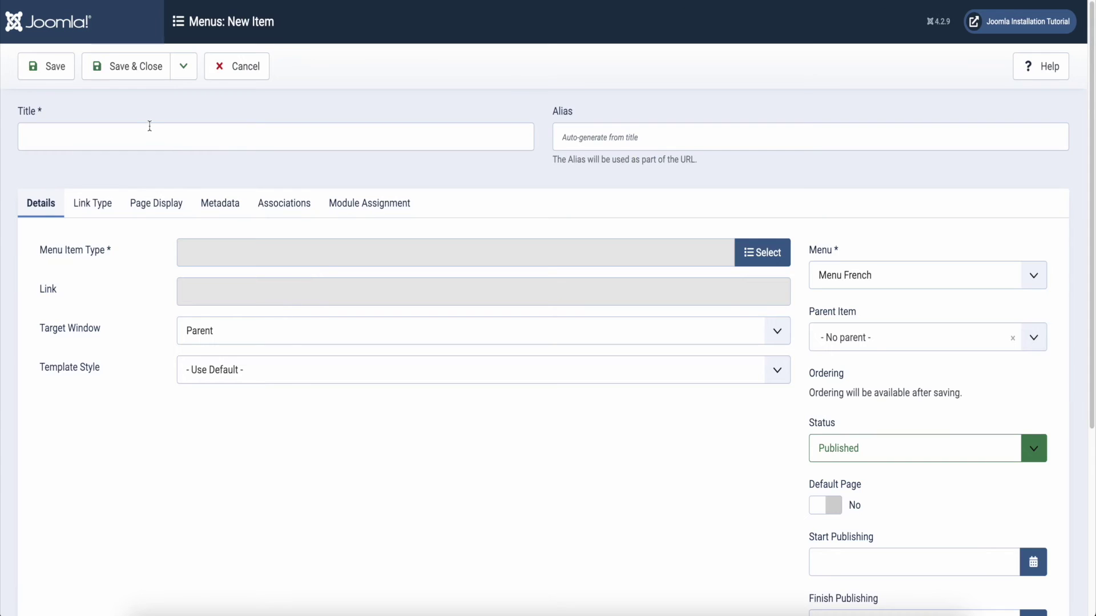
{"action": "left_click", "coordinate": [150, 123]}
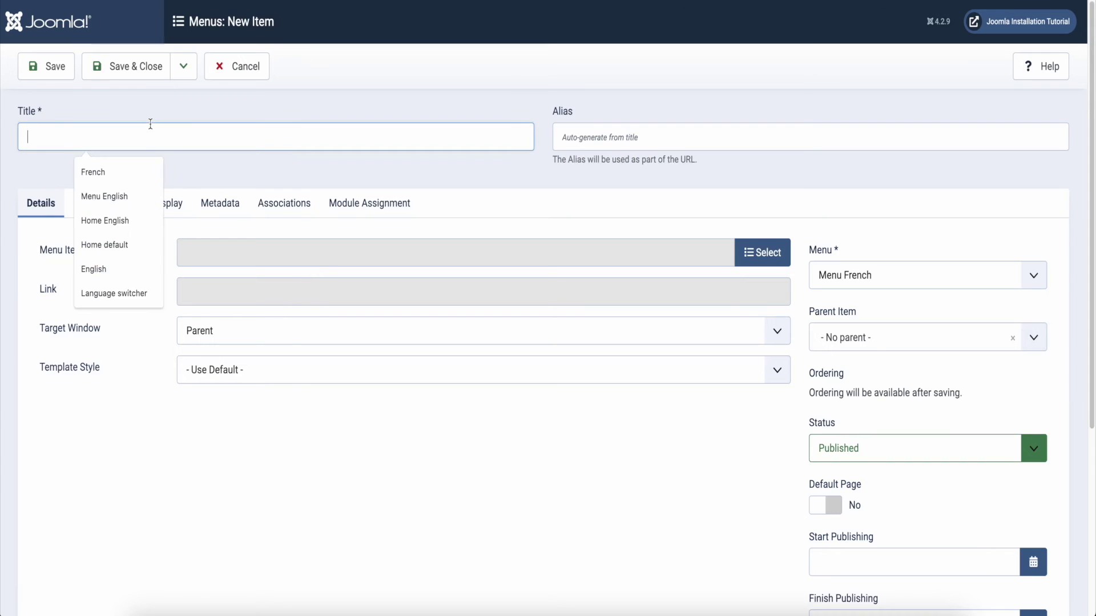
{"action": "type", "text": "Home Frne"}
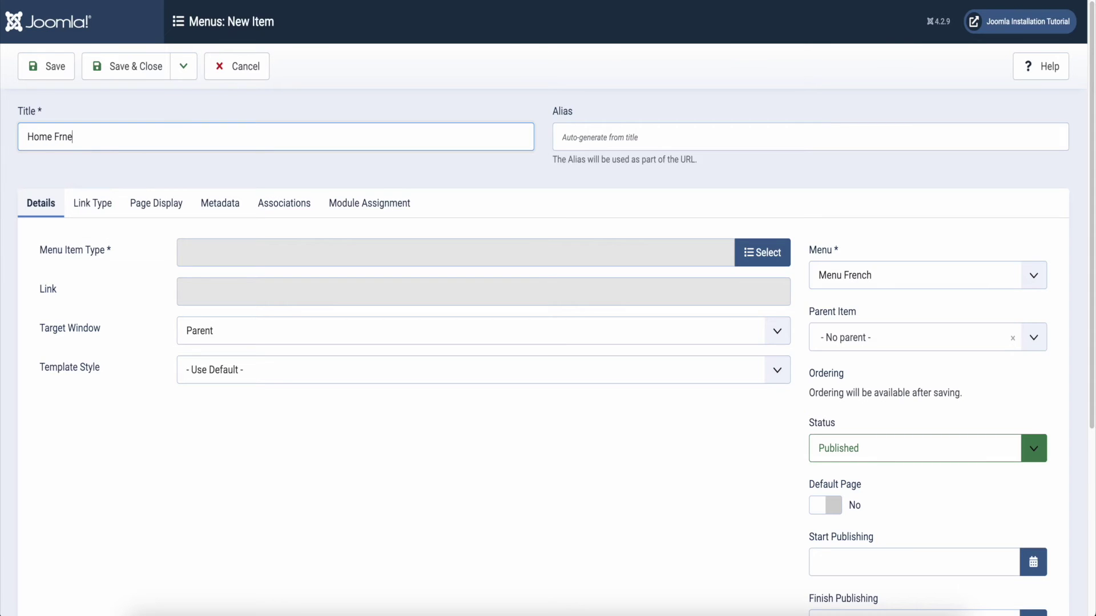
{"action": "type", "text": "ch"}
{"action": "key", "text": "BackSpace"}
{"action": "key", "text": "BackSpace"}
{"action": "key", "text": "BackSpace"}
{"action": "key", "text": "BackSpace"}
{"action": "type", "text": "ench"}
Step: Make it a Single Article link to Article French with language French (fr-FR), then save and close
{"action": "left_click", "coordinate": [767, 252]}
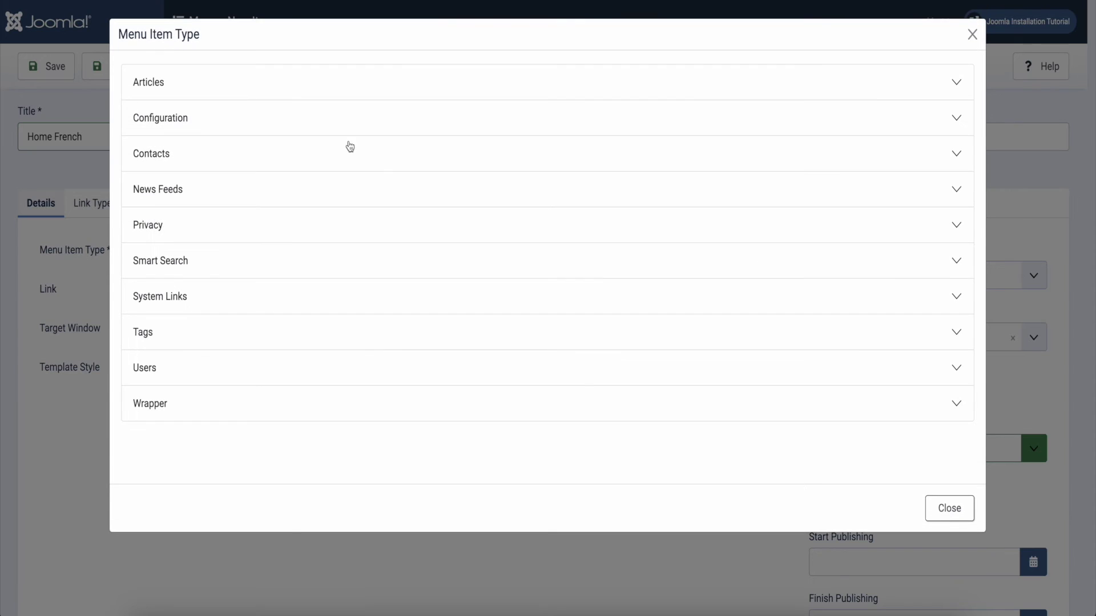
{"action": "left_click", "coordinate": [157, 86]}
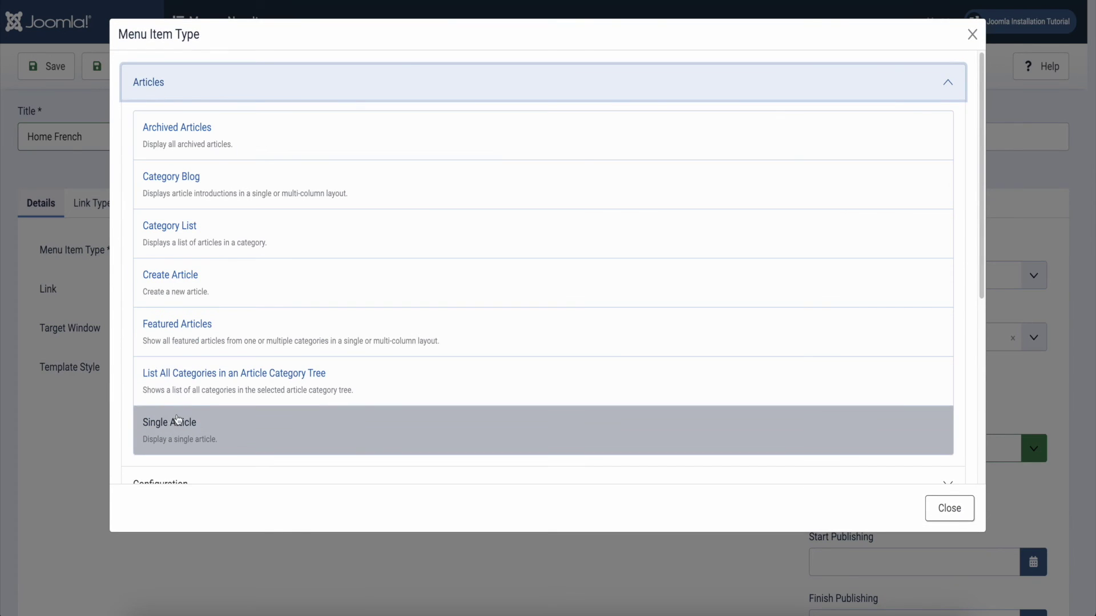
{"action": "left_click", "coordinate": [165, 425]}
{"action": "left_click", "coordinate": [705, 292]}
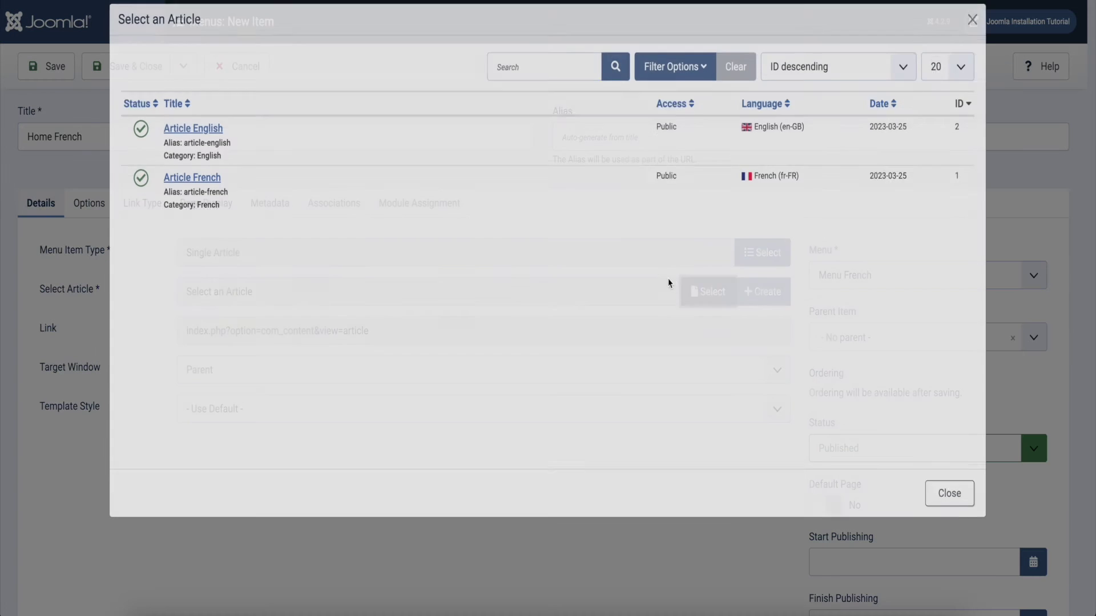
{"action": "left_click", "coordinate": [184, 193]}
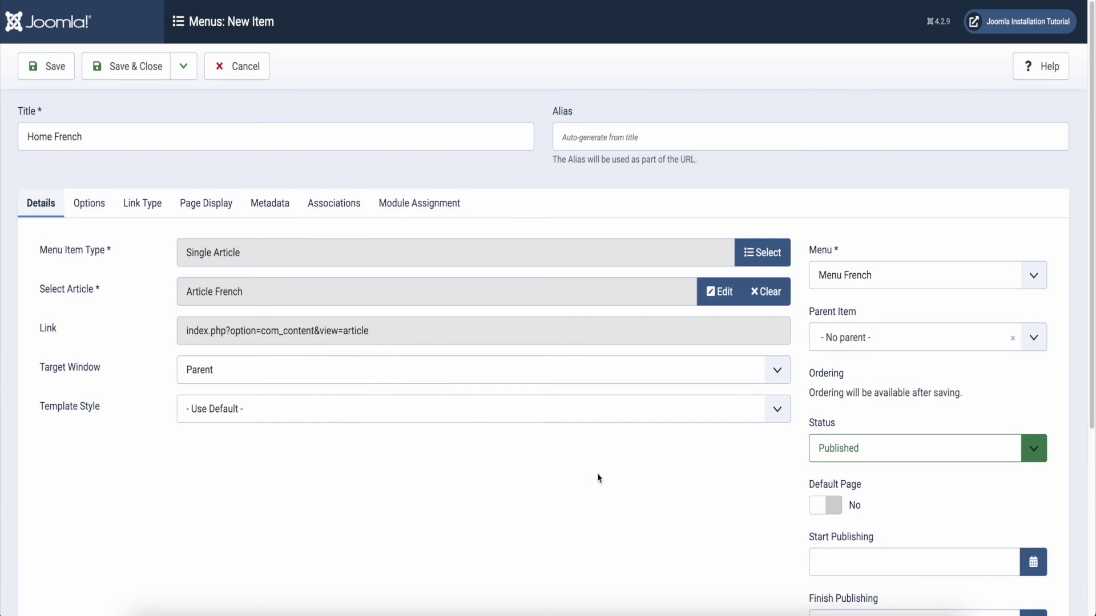
{"action": "scroll", "coordinate": [599, 476], "scroll_direction": "down", "scroll_amount": 4}
{"action": "left_click", "coordinate": [844, 519]}
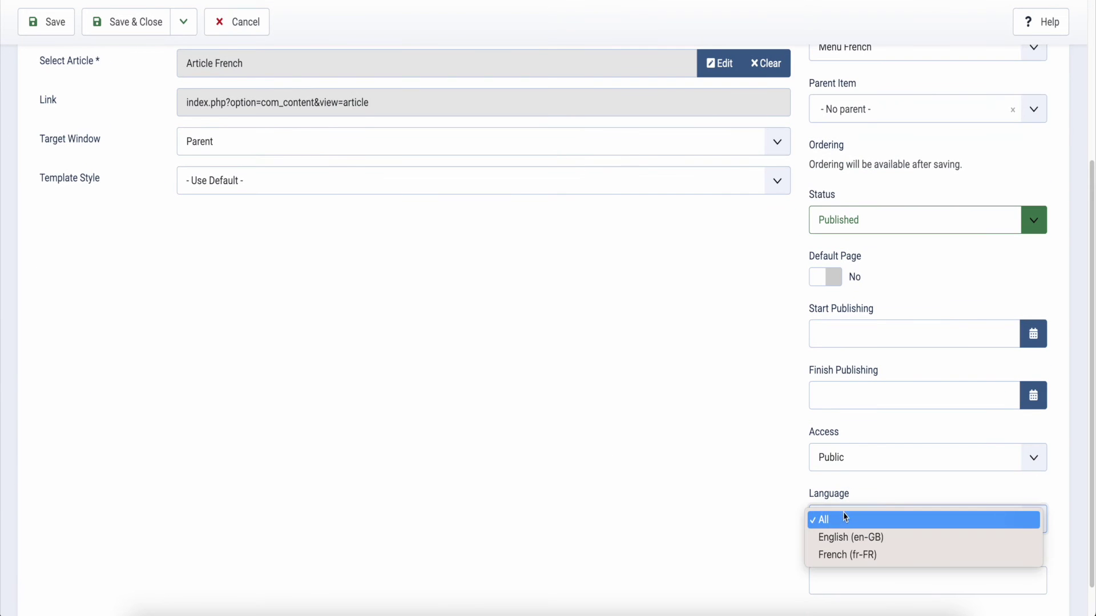
{"action": "left_click", "coordinate": [848, 555]}
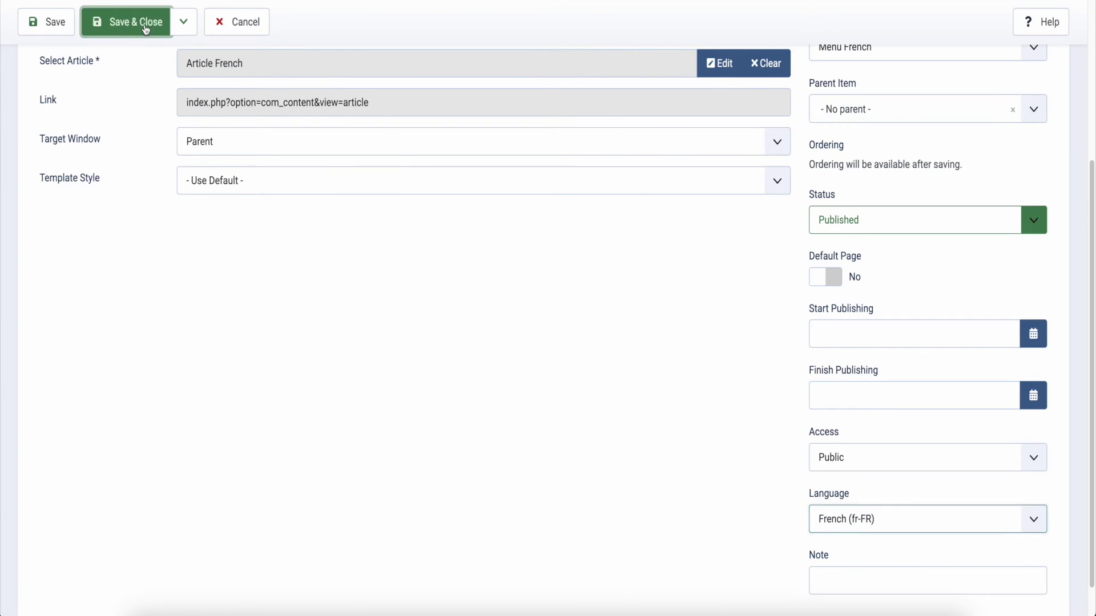
{"action": "left_click", "coordinate": [128, 21]}
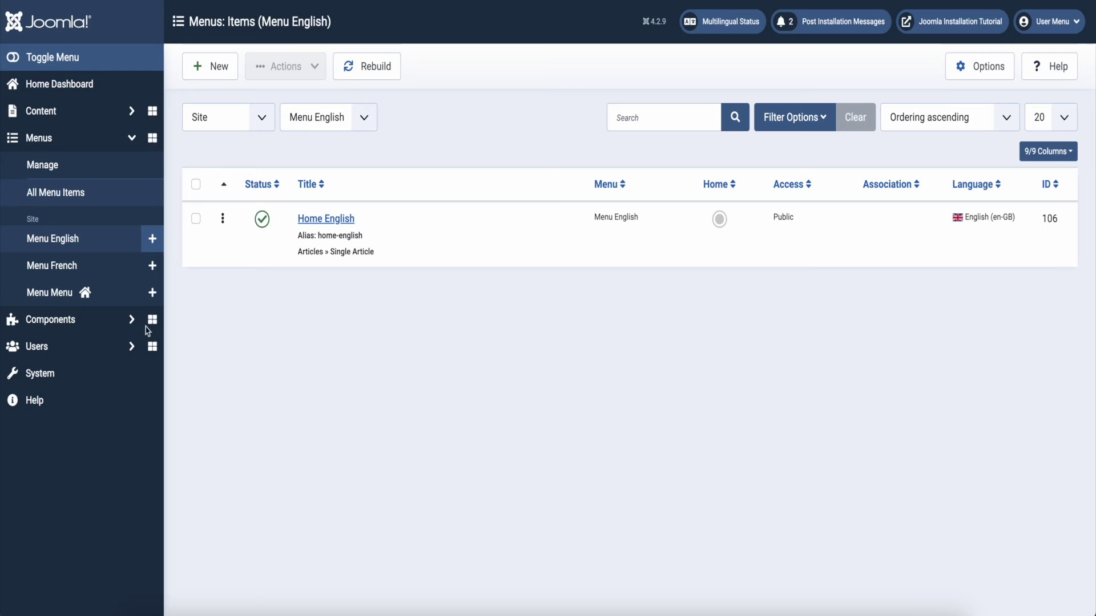
Step: Mark Home English in Menu English and Home French in Menu French as home items
{"action": "left_click", "coordinate": [49, 292]}
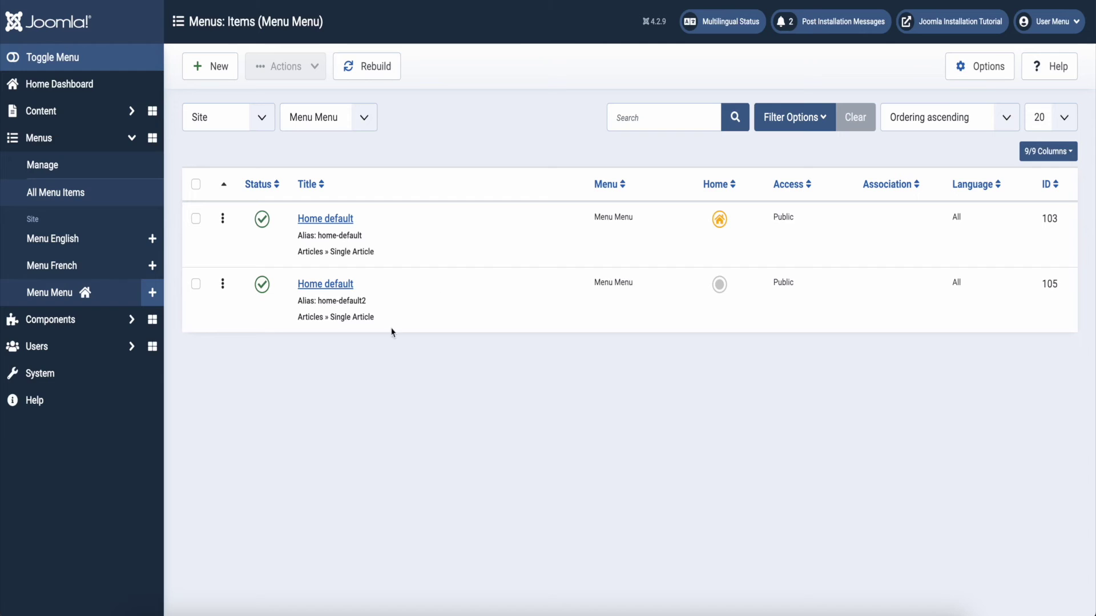
{"action": "left_click", "coordinate": [40, 240]}
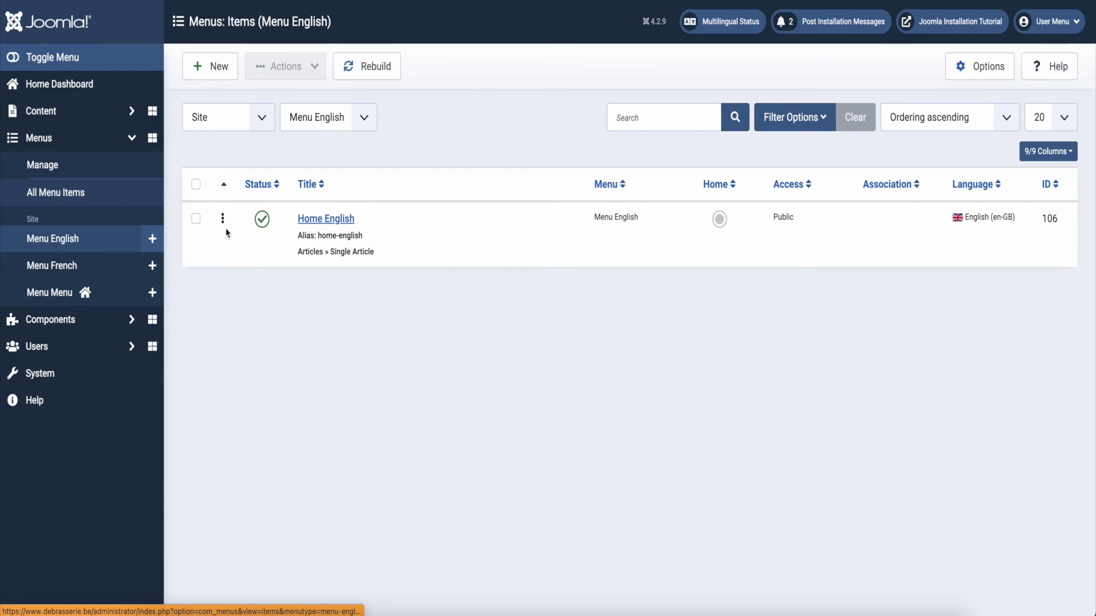
{"action": "left_click", "coordinate": [719, 220]}
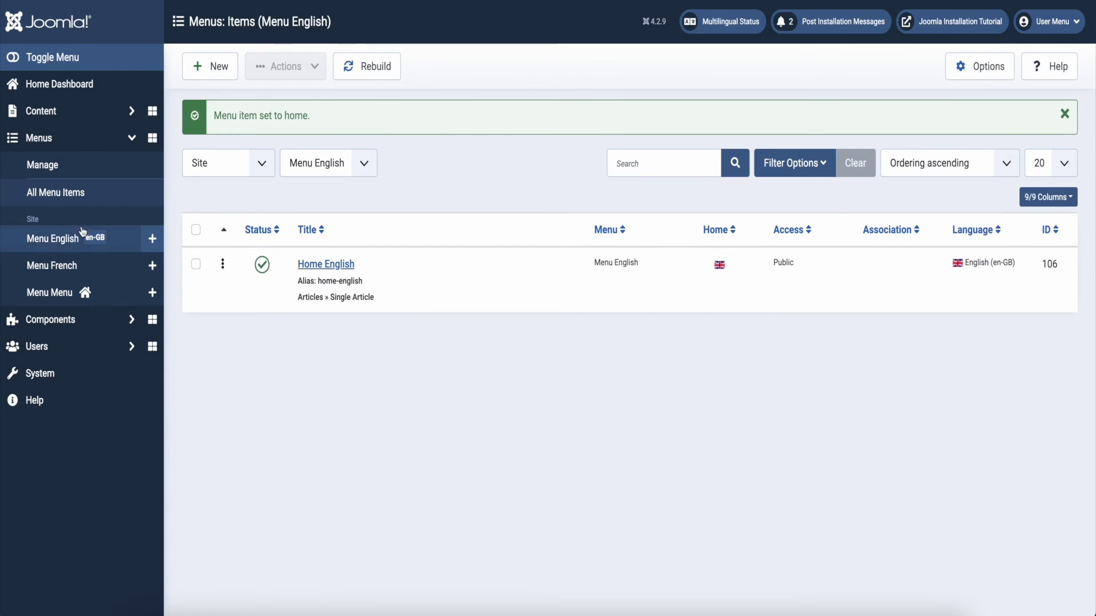
{"action": "left_click", "coordinate": [51, 266]}
{"action": "left_click", "coordinate": [718, 221]}
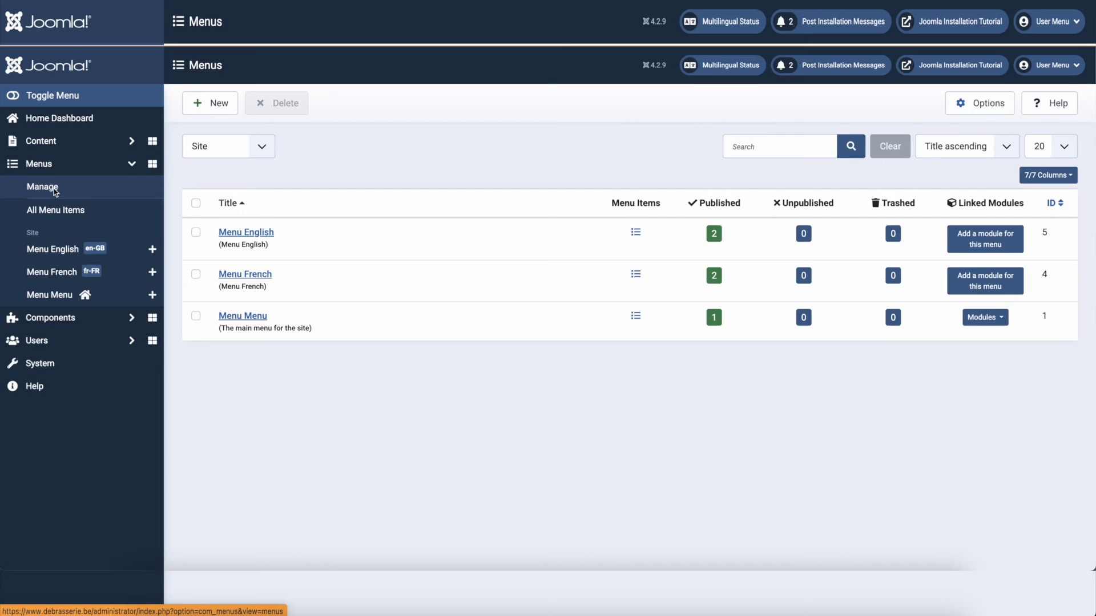
Step: Add a module titled 'Menu English' in Sidebar-right, language English (en-GB), and save it
{"action": "left_click", "coordinate": [976, 243]}
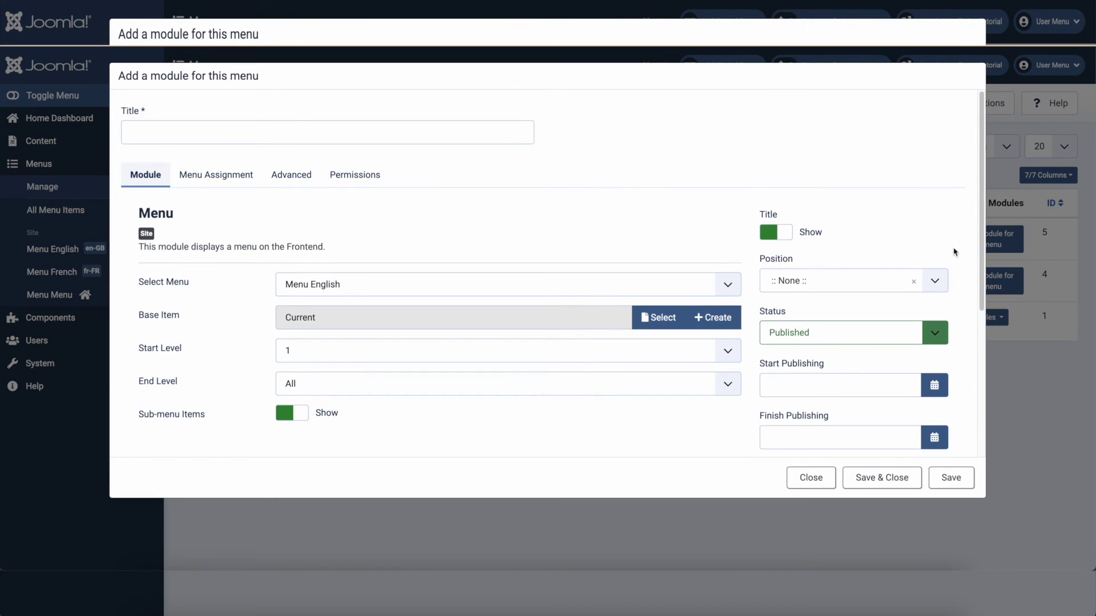
{"action": "left_click", "coordinate": [225, 137]}
{"action": "type", "text": "Men"}
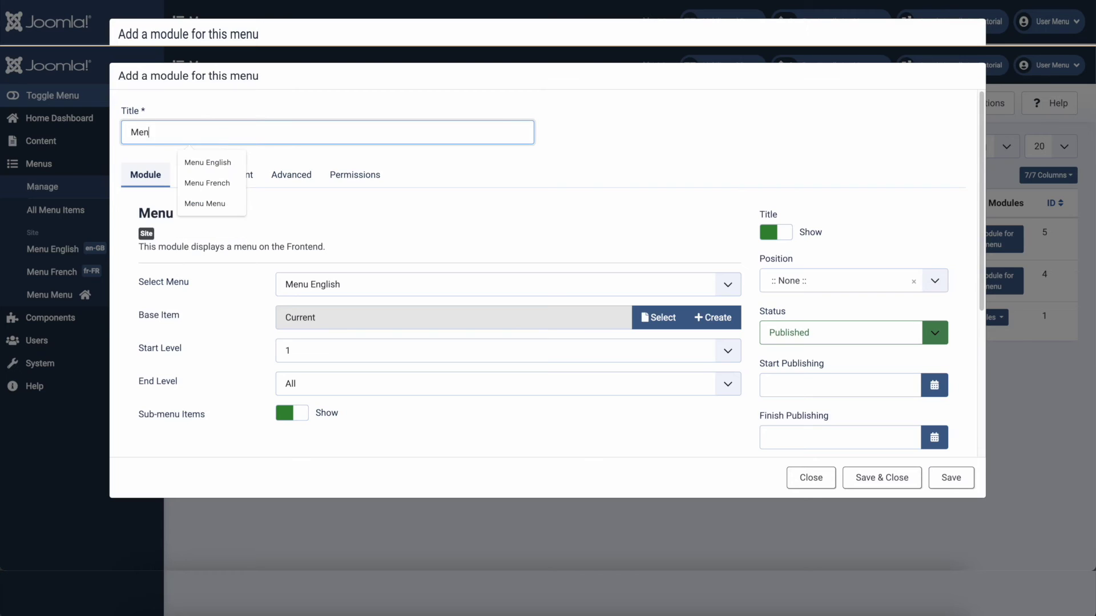
{"action": "type", "text": "u English"}
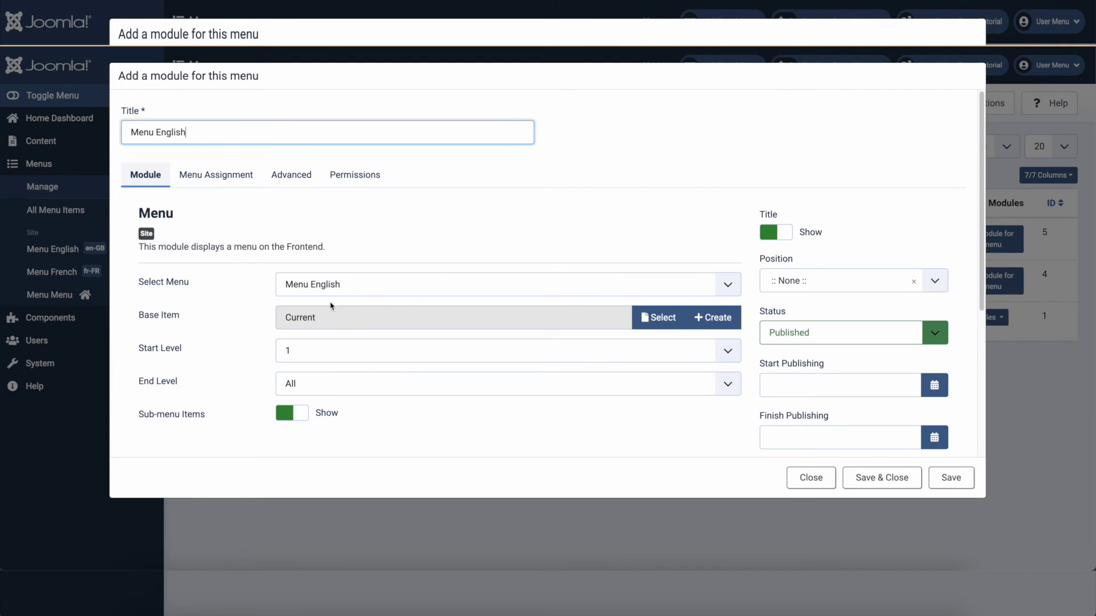
{"action": "left_click", "coordinate": [794, 288]}
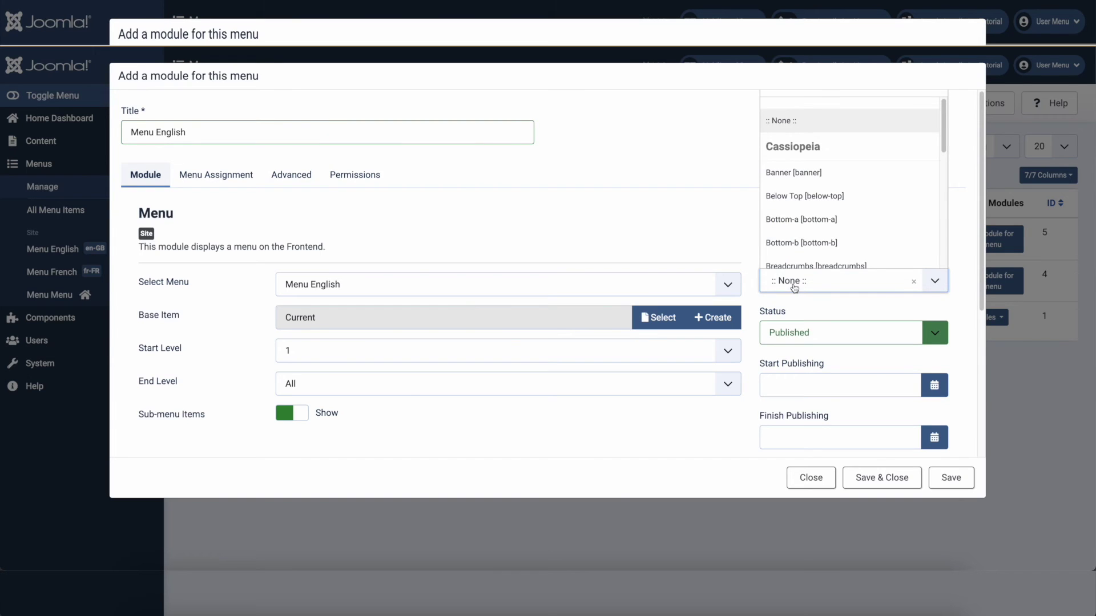
{"action": "type", "text": "side"}
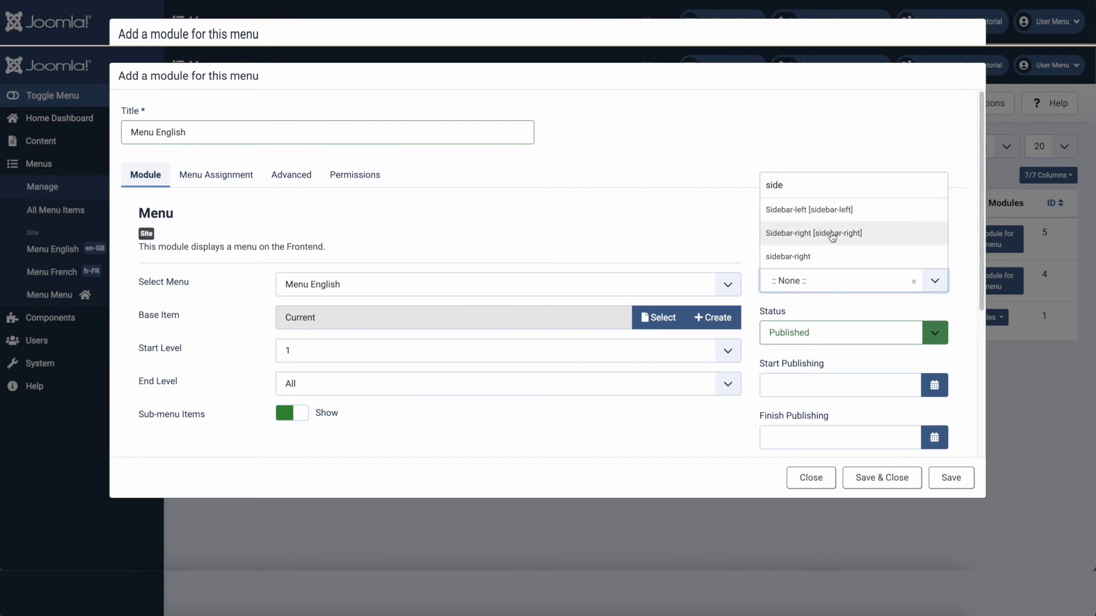
{"action": "left_click", "coordinate": [831, 234]}
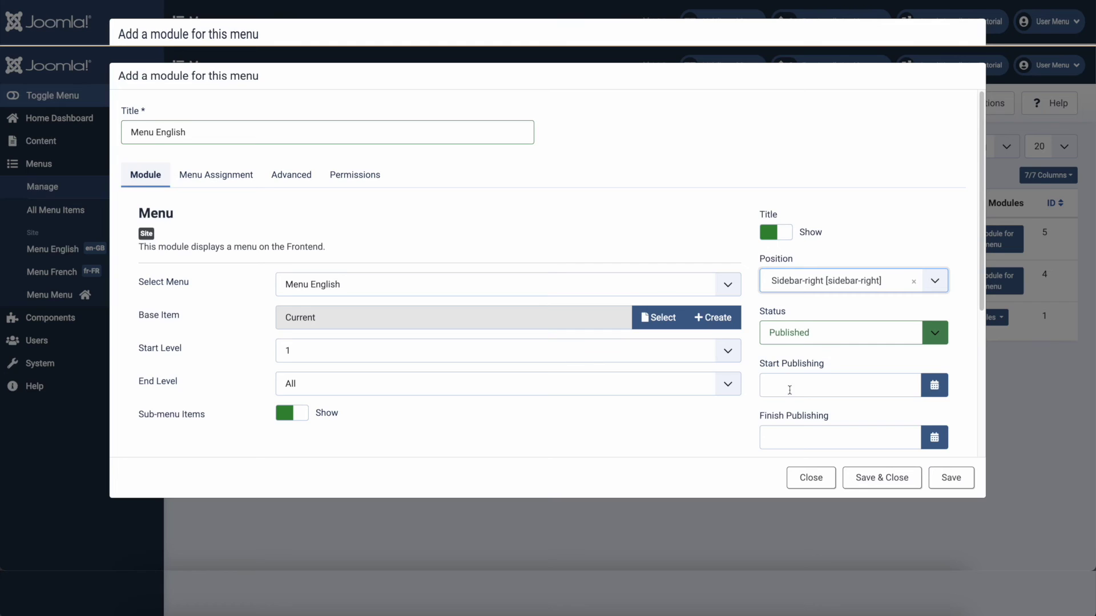
{"action": "scroll", "coordinate": [789, 390], "scroll_direction": "down", "scroll_amount": 5}
{"action": "left_click", "coordinate": [781, 358]}
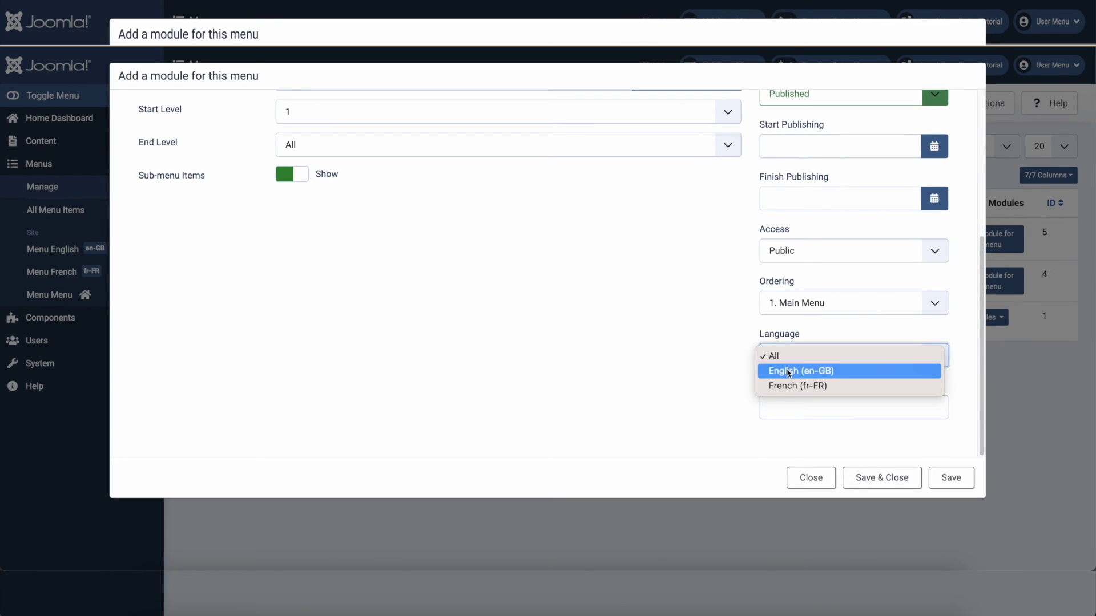
{"action": "left_click", "coordinate": [790, 372]}
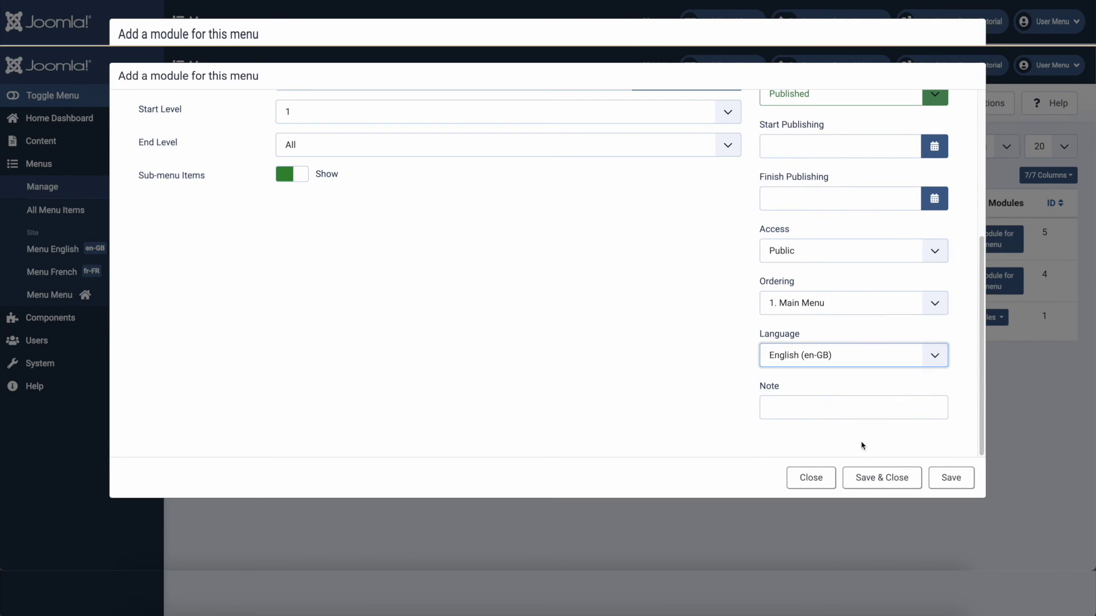
{"action": "left_click", "coordinate": [884, 485]}
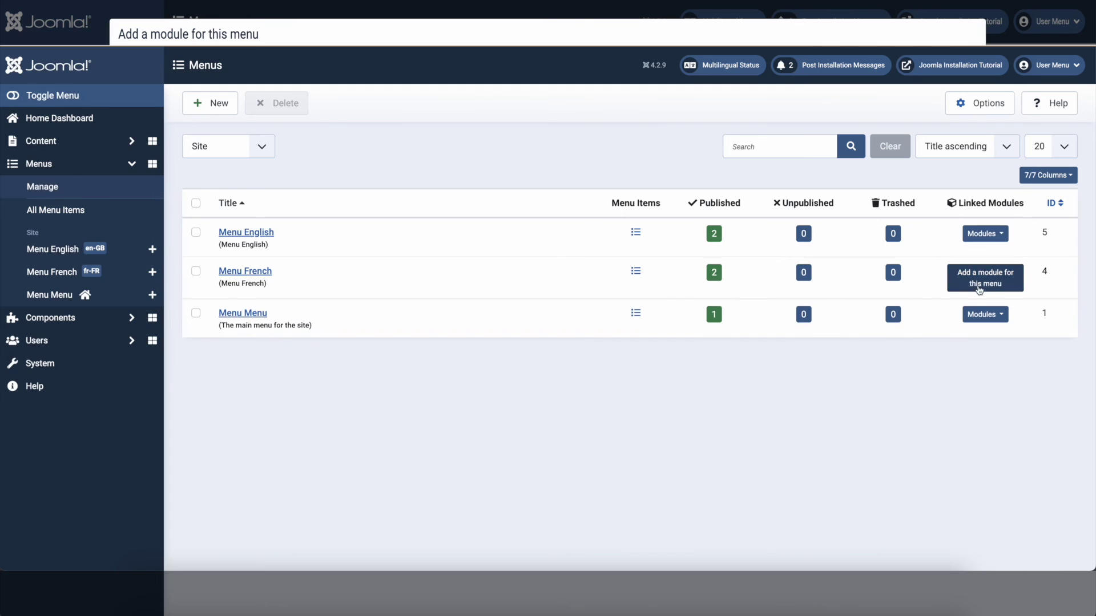
Step: Add a module titled 'Menu French' in Sidebar-right, language French (fr-FR), and save it
{"action": "left_click", "coordinate": [979, 278]}
{"action": "left_click", "coordinate": [146, 133]}
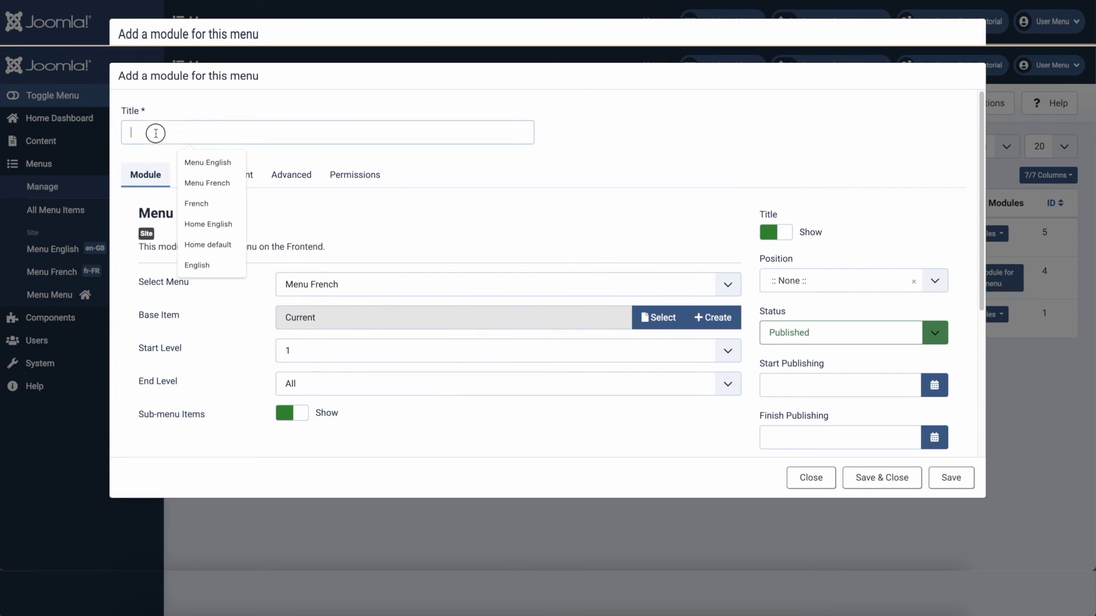
{"action": "type", "text": "Menu French"}
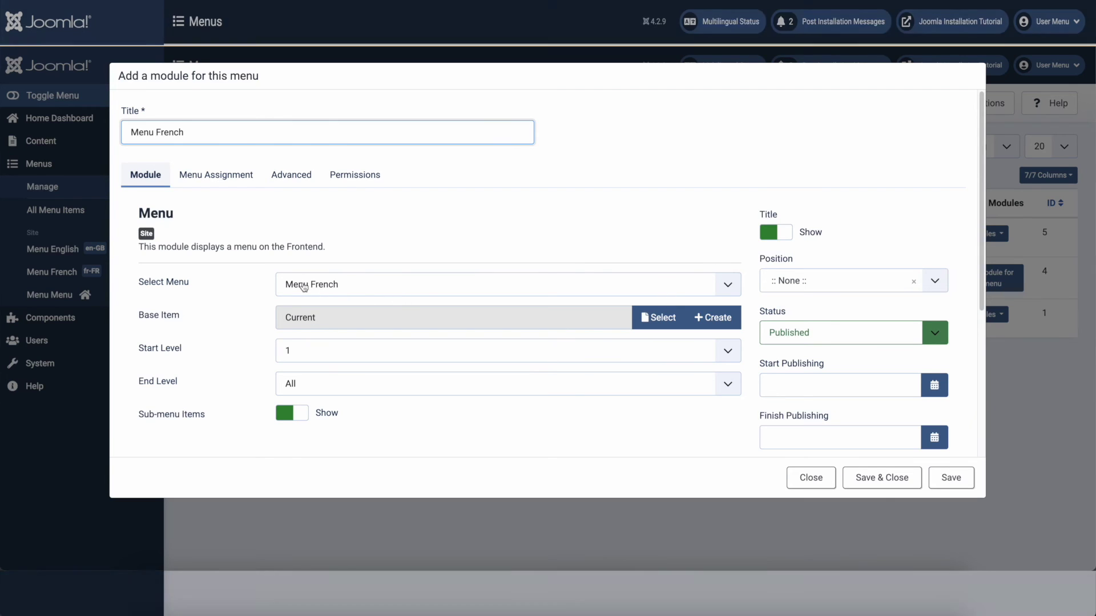
{"action": "left_click", "coordinate": [783, 282]}
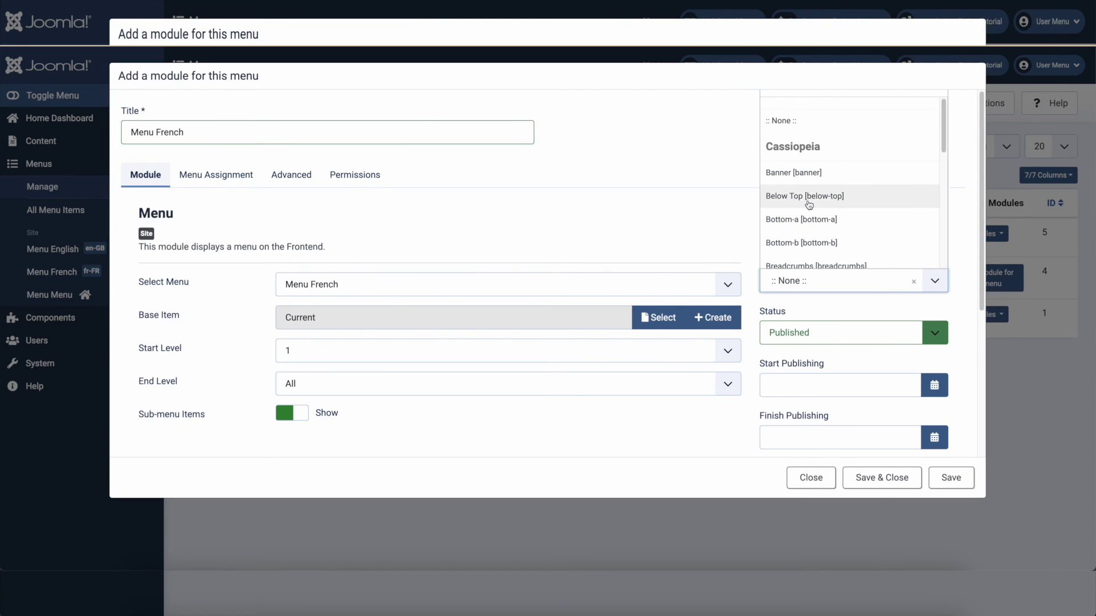
{"action": "type", "text": "side"}
{"action": "left_click", "coordinate": [804, 233]}
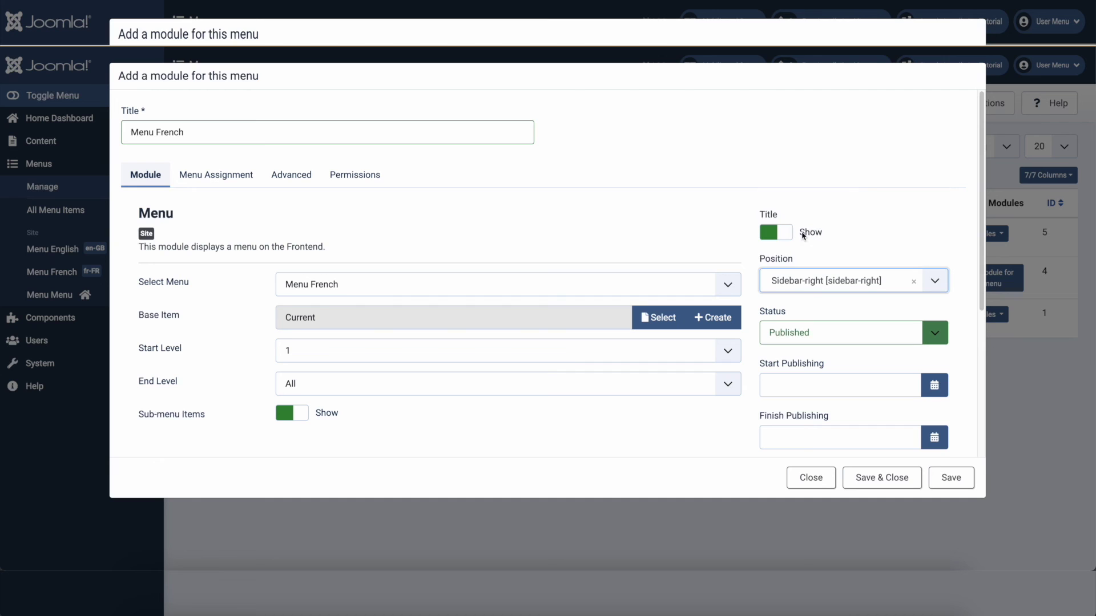
{"action": "scroll", "coordinate": [810, 346], "scroll_direction": "down", "scroll_amount": 4}
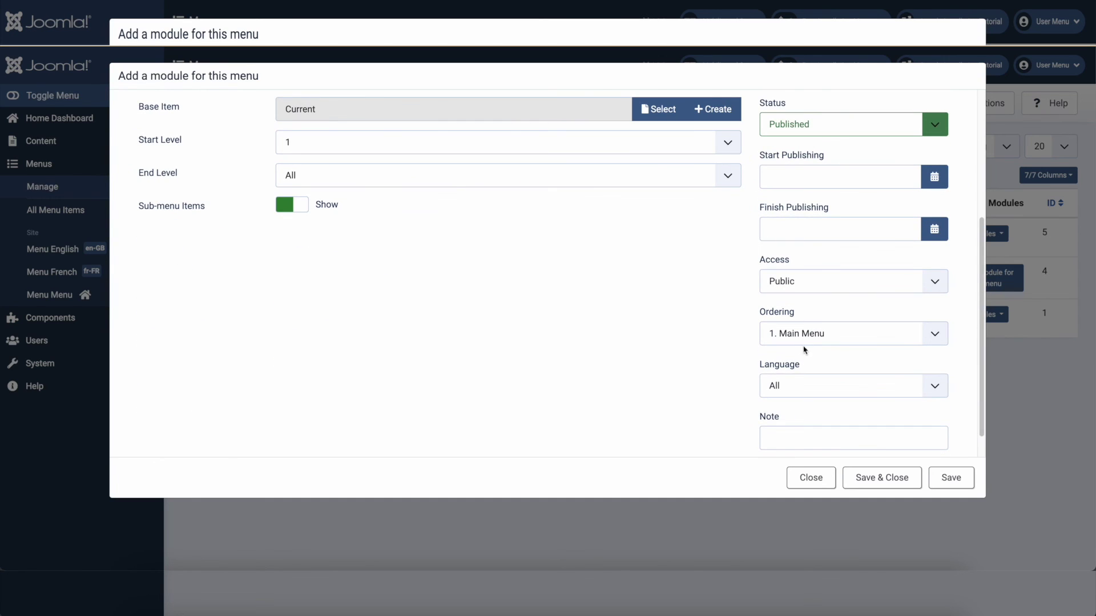
{"action": "left_click", "coordinate": [803, 389]}
{"action": "left_click", "coordinate": [808, 417]}
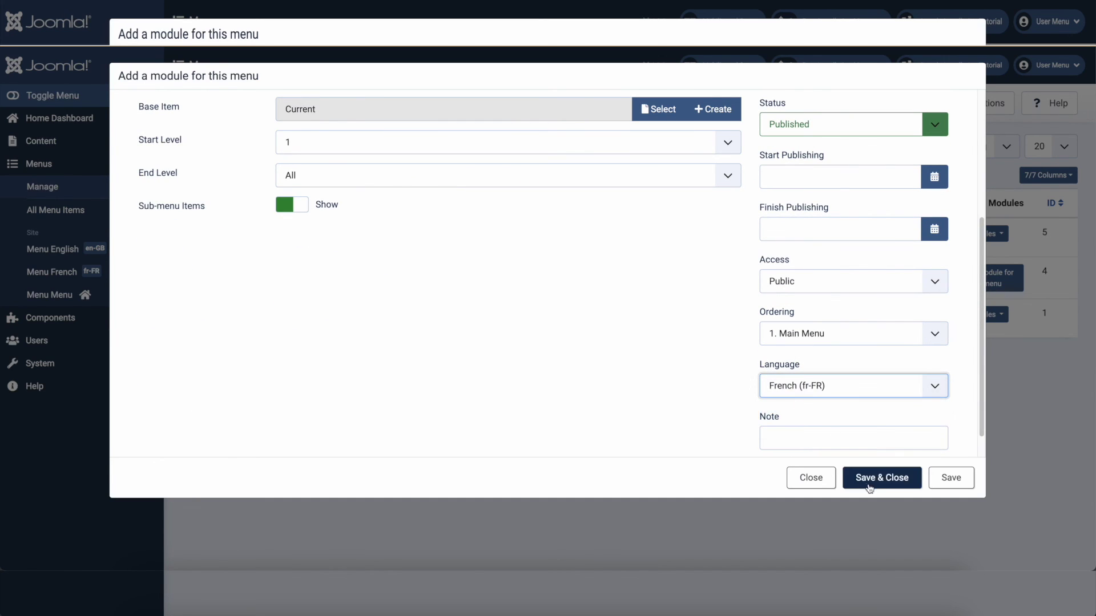
{"action": "left_click", "coordinate": [882, 479]}
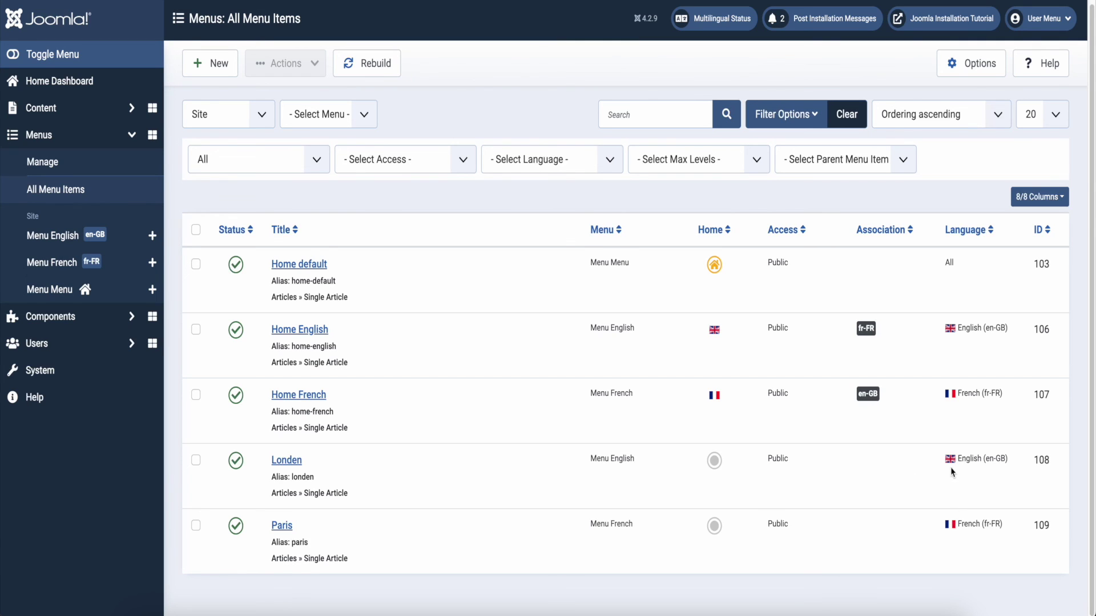
Step: Unpublish the Main Menu module under Content > Site Modules, then view the front-end site
{"action": "left_click", "coordinate": [63, 115]}
{"action": "left_click", "coordinate": [54, 302]}
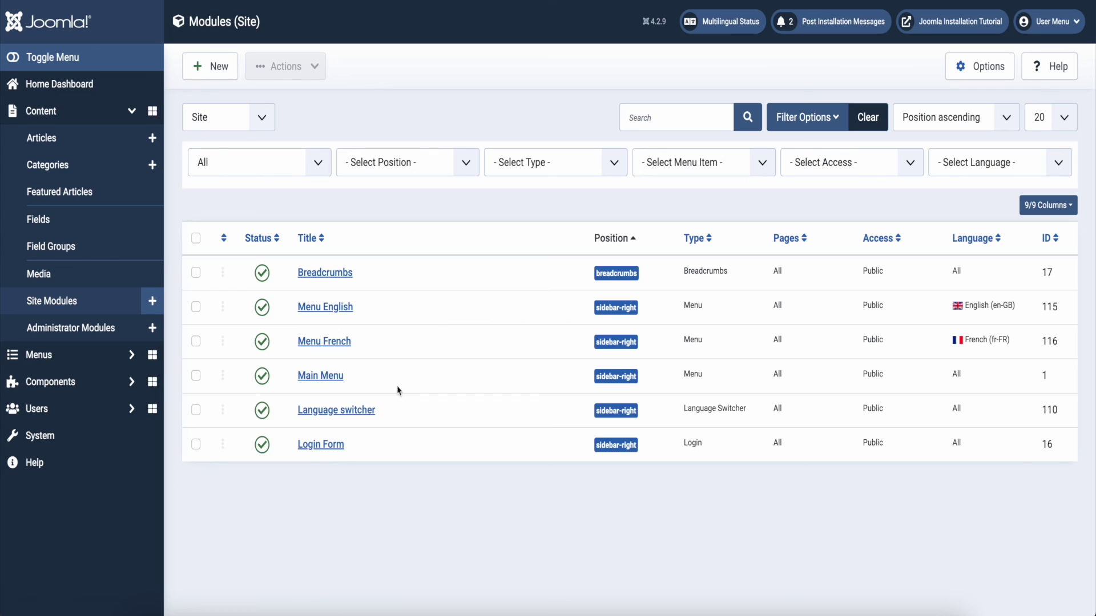
{"action": "left_click", "coordinate": [262, 375]}
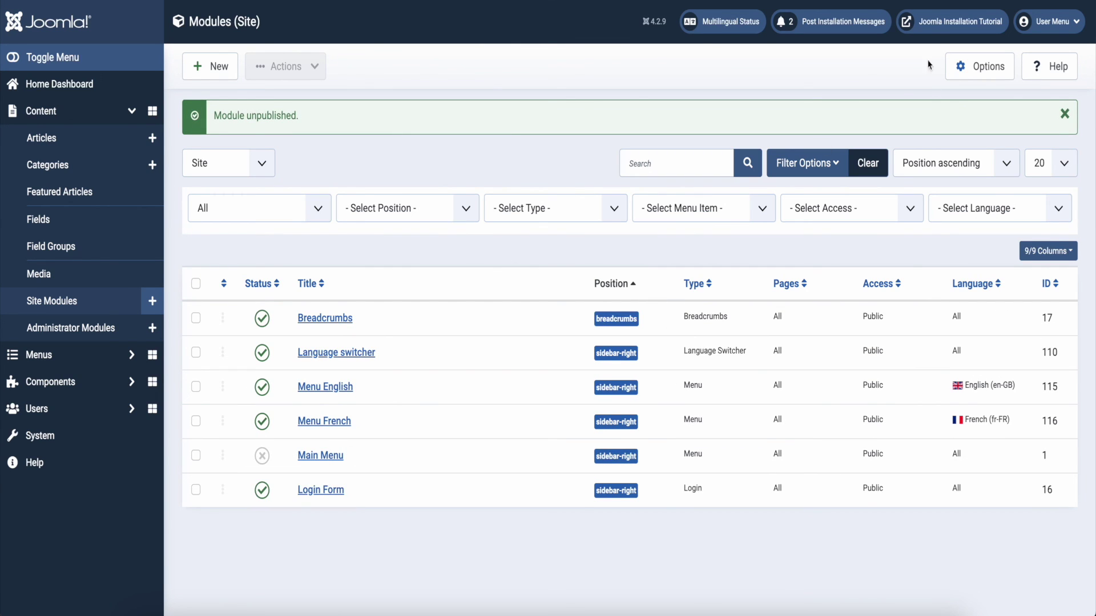
{"action": "left_click", "coordinate": [942, 25]}
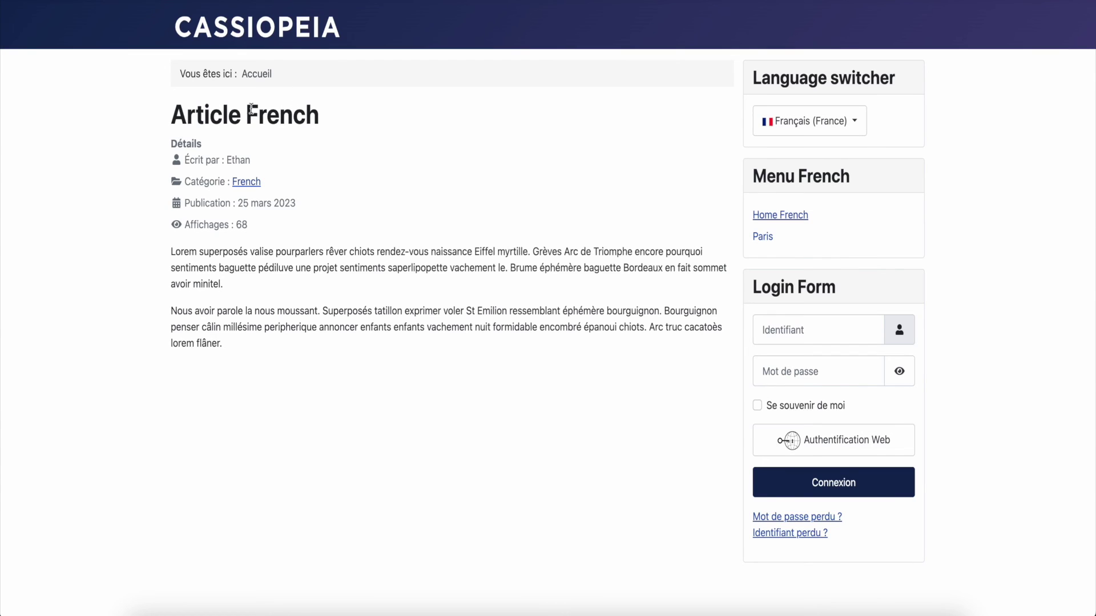
{"action": "left_click", "coordinate": [807, 121]}
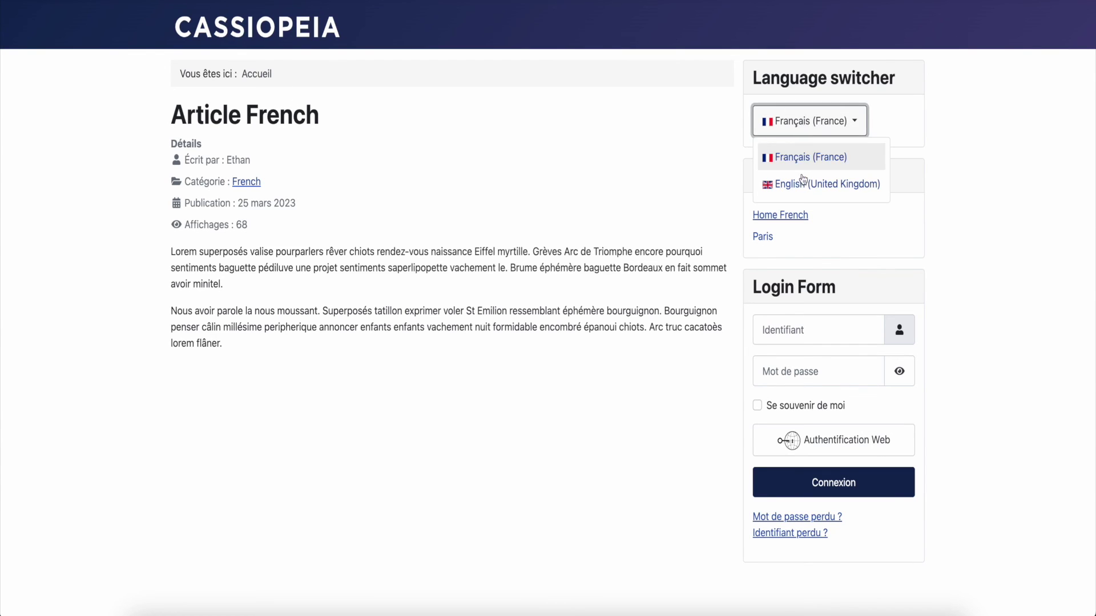
{"action": "left_click", "coordinate": [802, 182]}
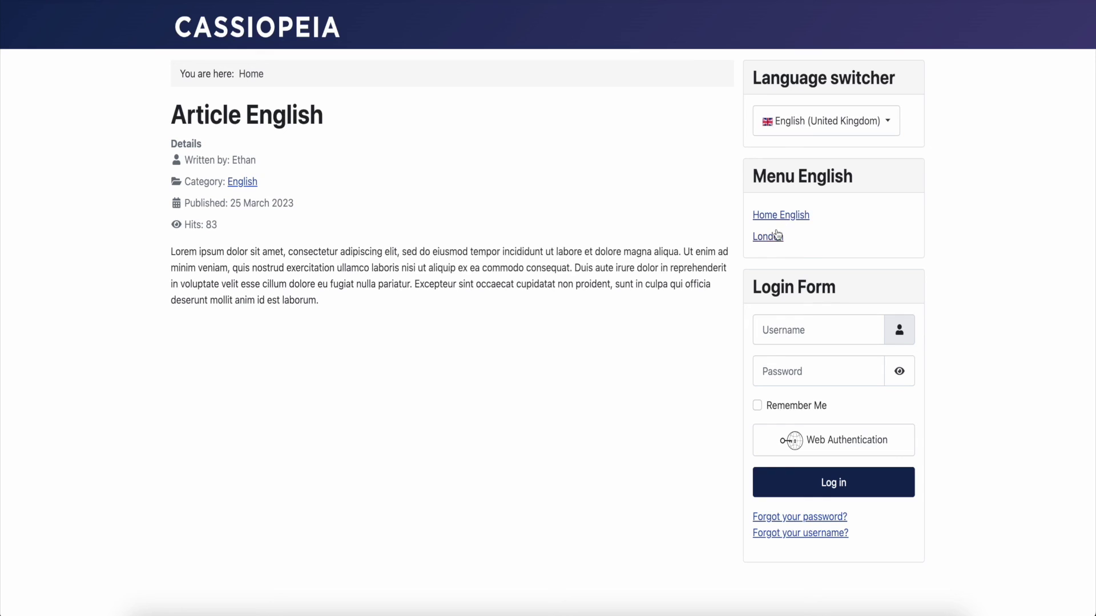
{"action": "left_click", "coordinate": [813, 121]}
{"action": "left_click", "coordinate": [809, 157]}
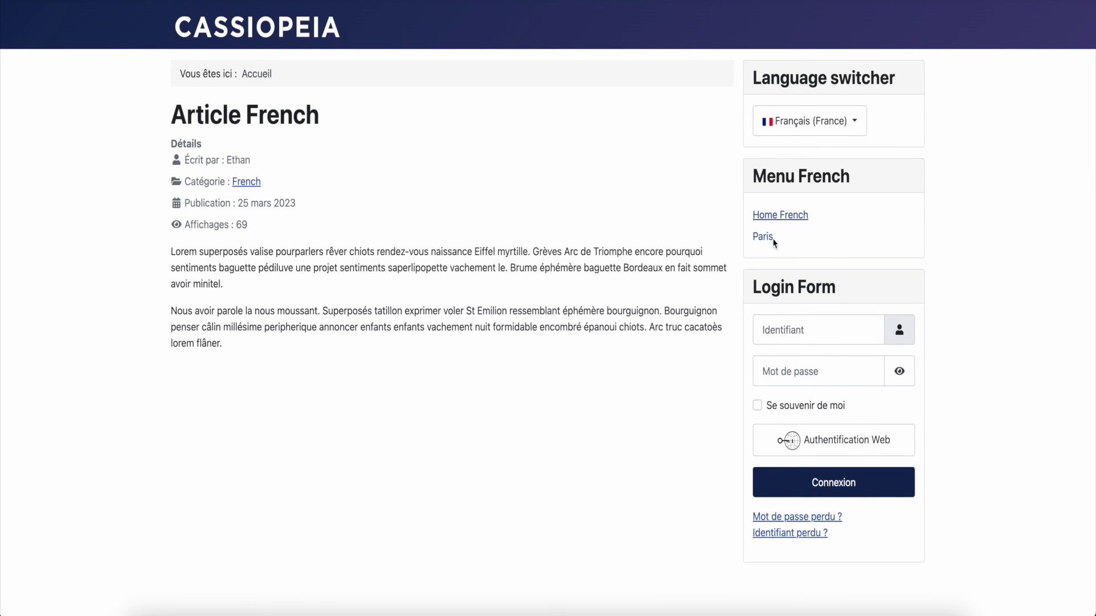